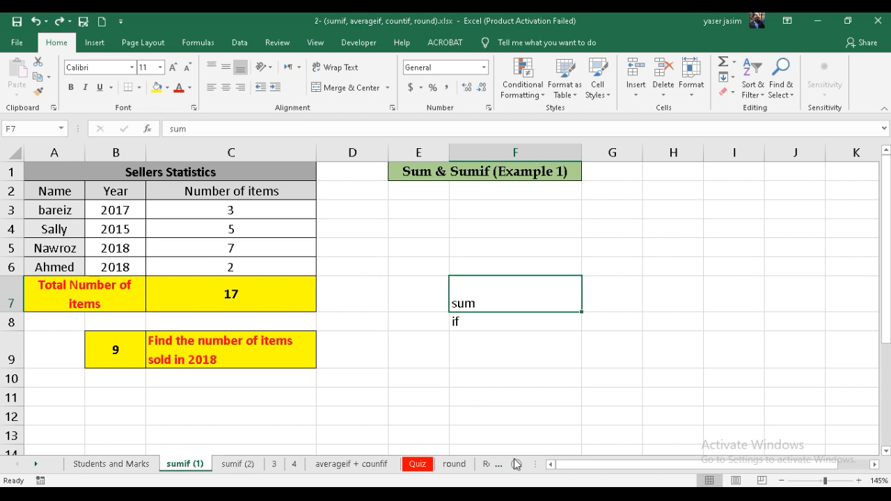
# - Review the sales table and questions on the averageif + counfif sheet, and return to the sumif (1) sheet
pyautogui.click(349, 464)
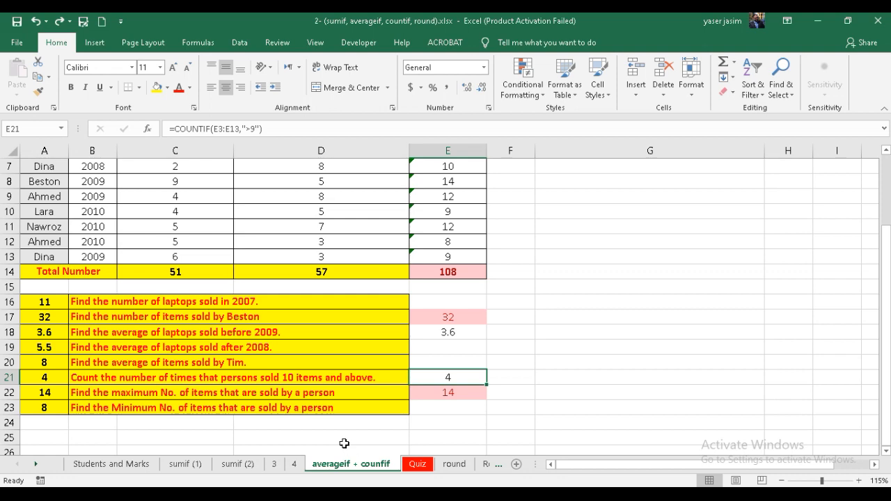
pyautogui.scroll(2, 515, 325)
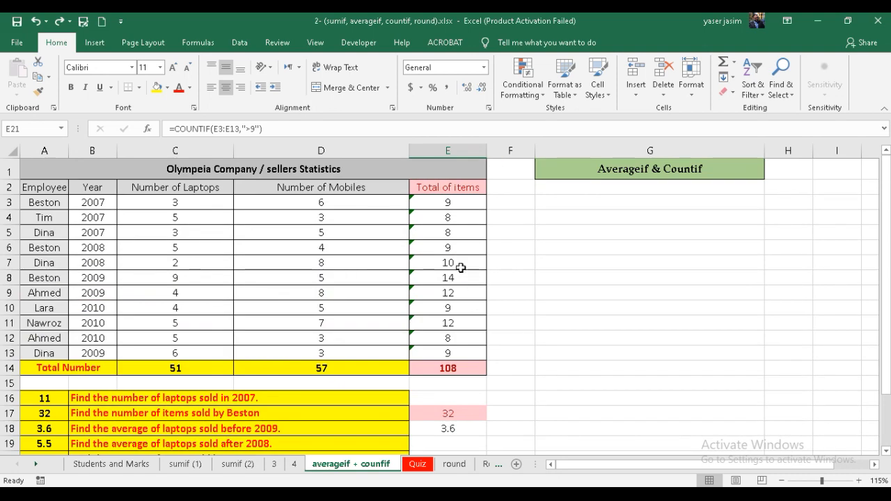
pyautogui.scroll(-1, 432, 268)
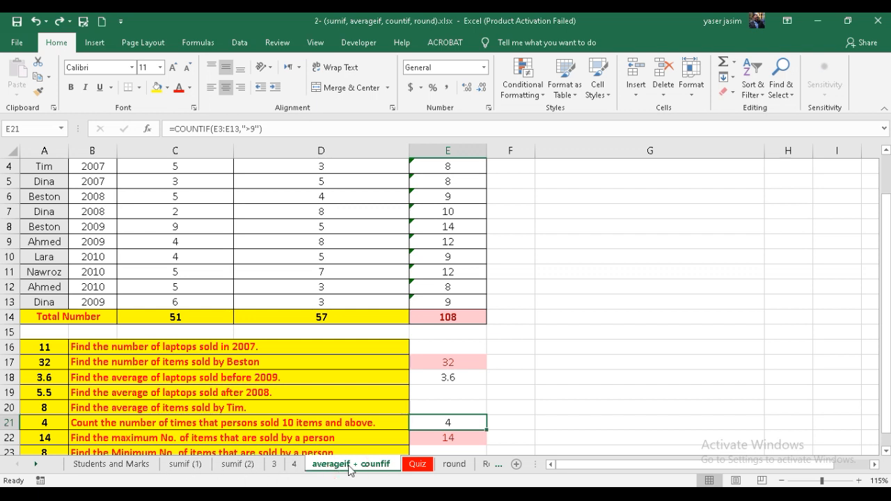
pyautogui.click(182, 464)
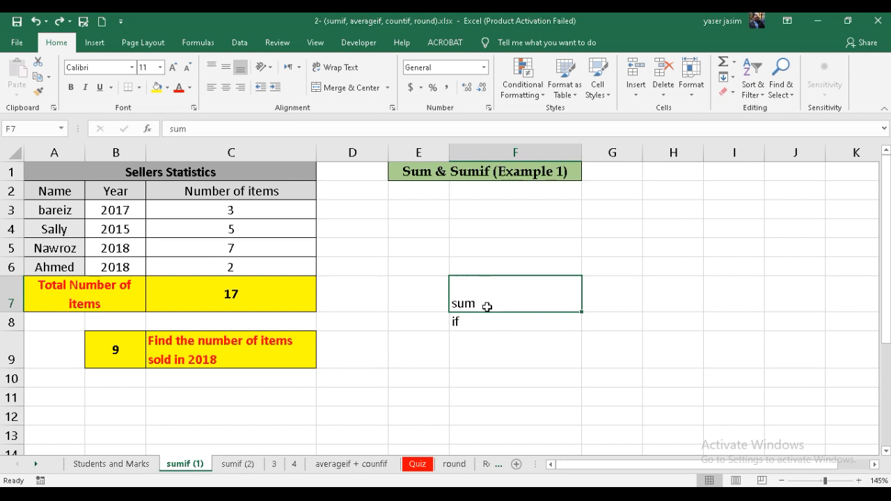
# - View the list of AutoSum functions and inspect the total formula in C7 and the label in F8
pyautogui.click(733, 62)
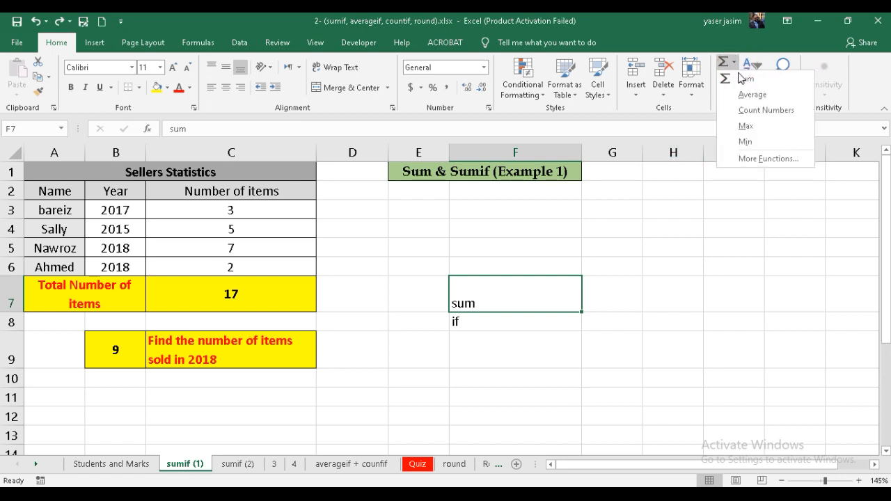
pyautogui.click(446, 256)
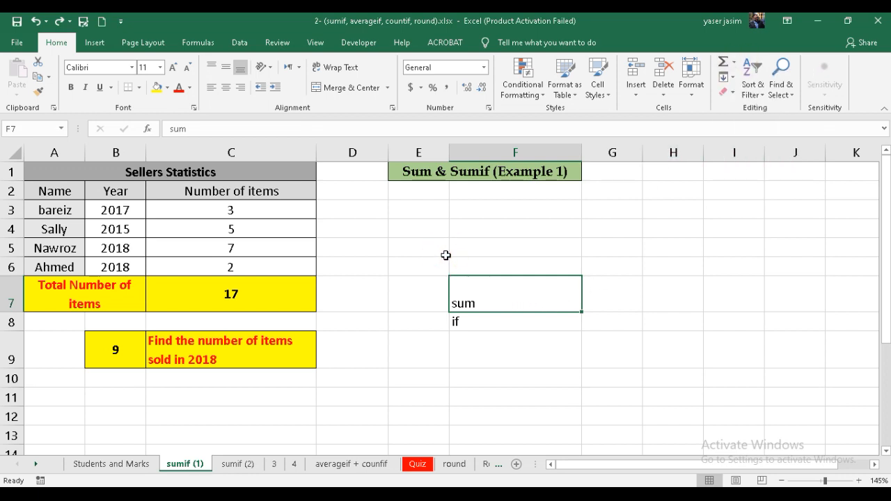
pyautogui.click(445, 256)
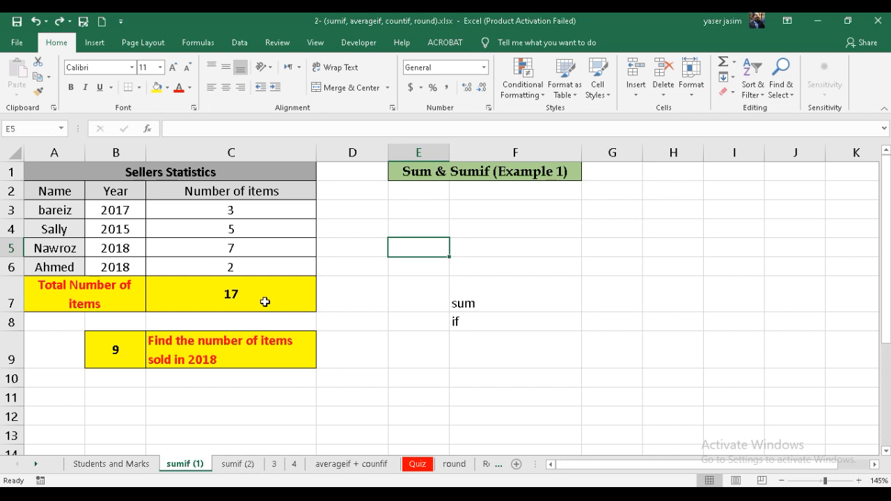
pyautogui.click(224, 295)
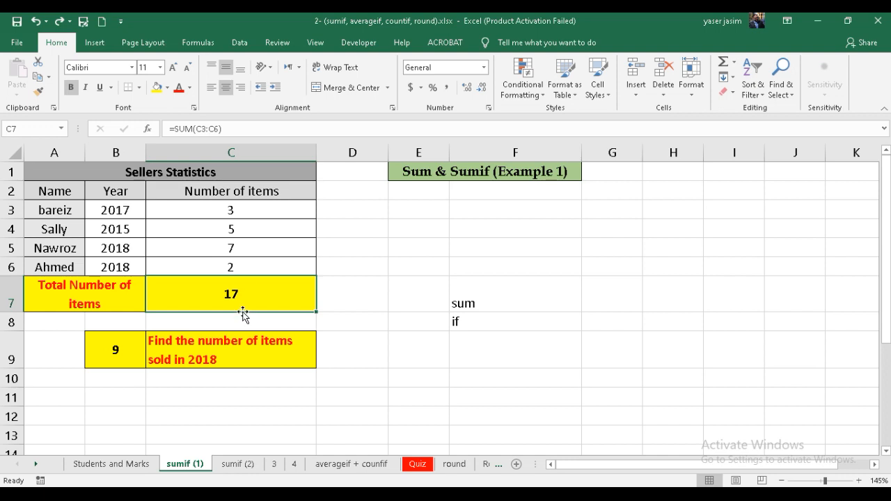
pyautogui.click(474, 320)
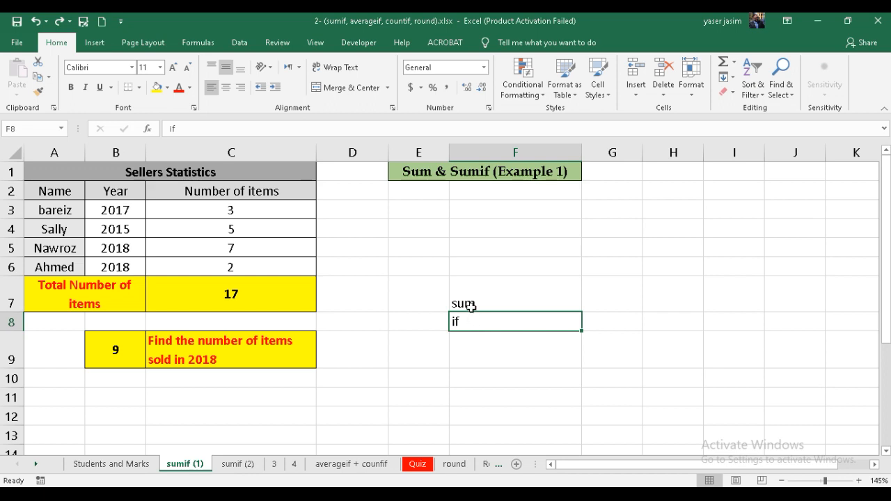
pyautogui.click(603, 296)
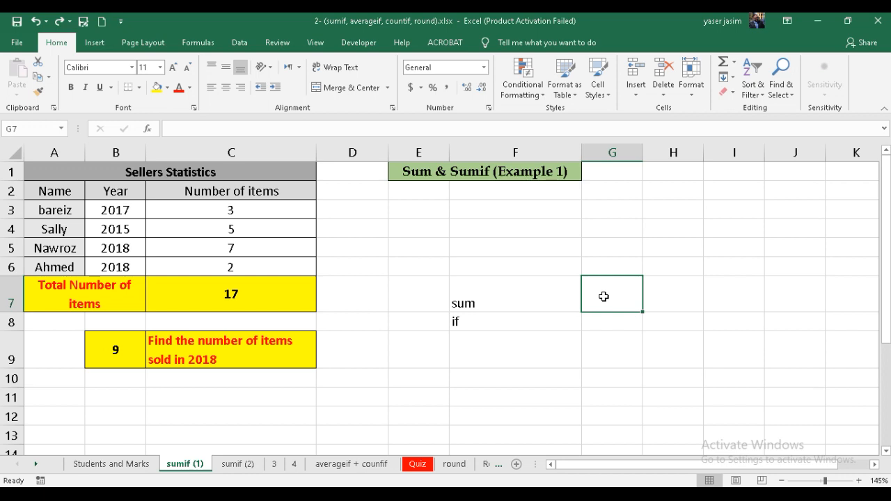
pyautogui.write('sum')
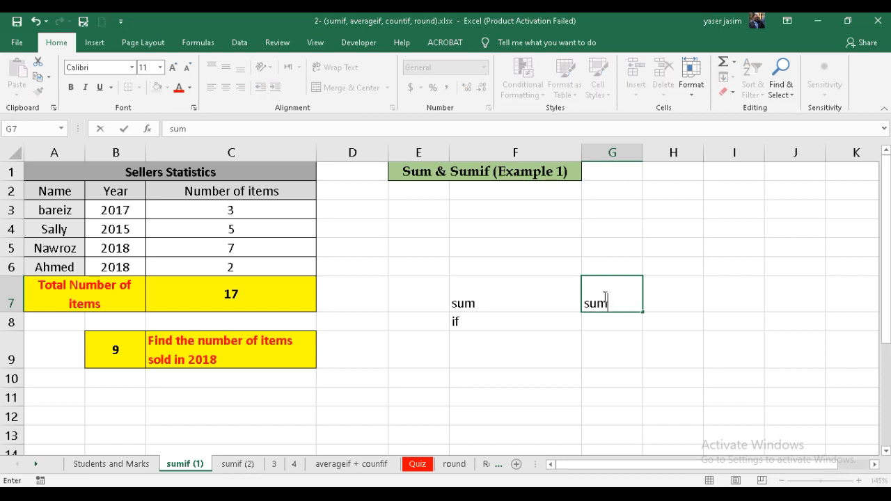
pyautogui.write('if')
pyautogui.press('Escape')
pyautogui.click(390, 344)
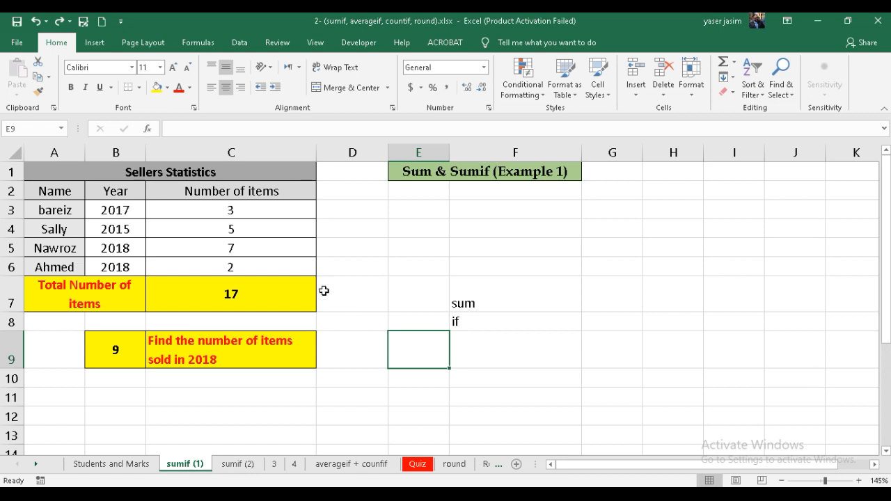
# - Examine the Sellers Statistics table's title, names, years and item counts, and the total formula in C7
pyautogui.click(130, 171)
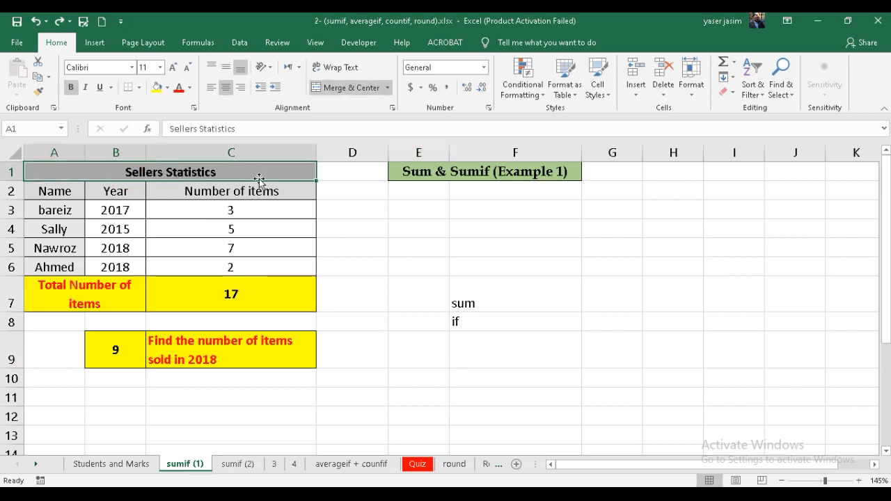
pyautogui.click(57, 198)
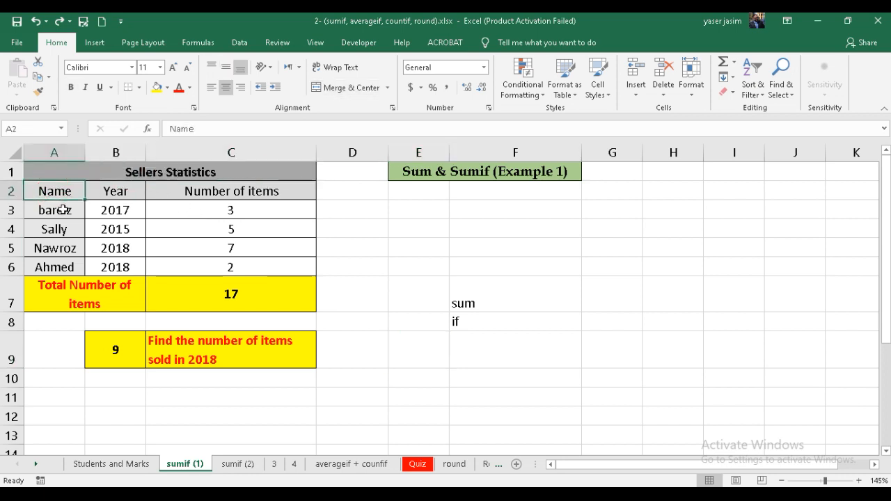
pyautogui.click(55, 207)
pyautogui.click(59, 230)
pyautogui.click(61, 249)
pyautogui.click(60, 267)
pyautogui.click(129, 209)
pyautogui.click(129, 229)
pyautogui.click(129, 251)
pyautogui.click(129, 263)
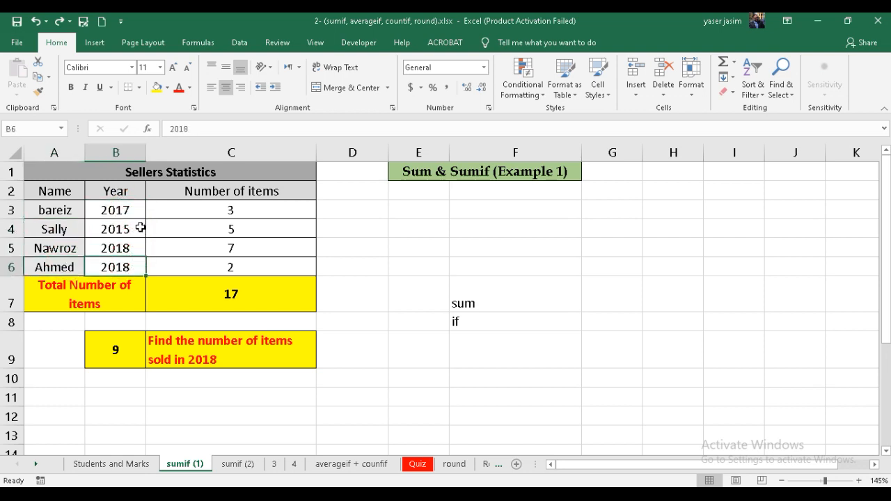
pyautogui.click(231, 205)
pyautogui.click(55, 212)
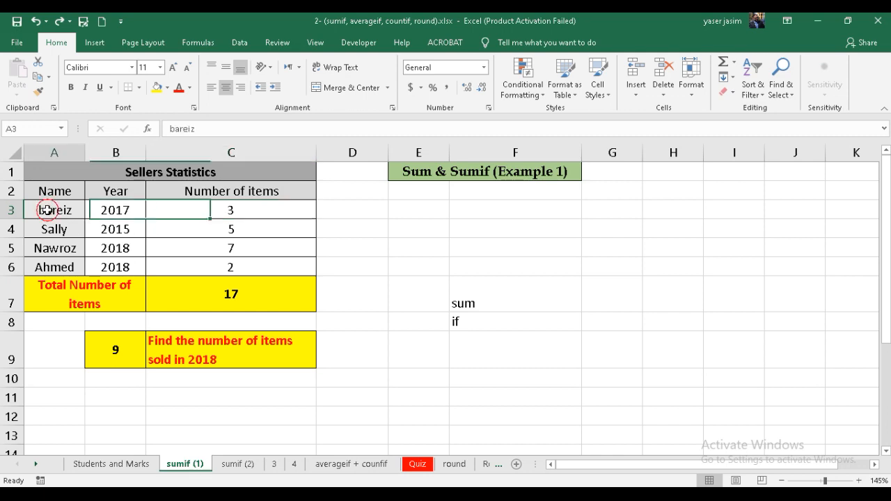
pyautogui.click(115, 209)
pyautogui.click(211, 213)
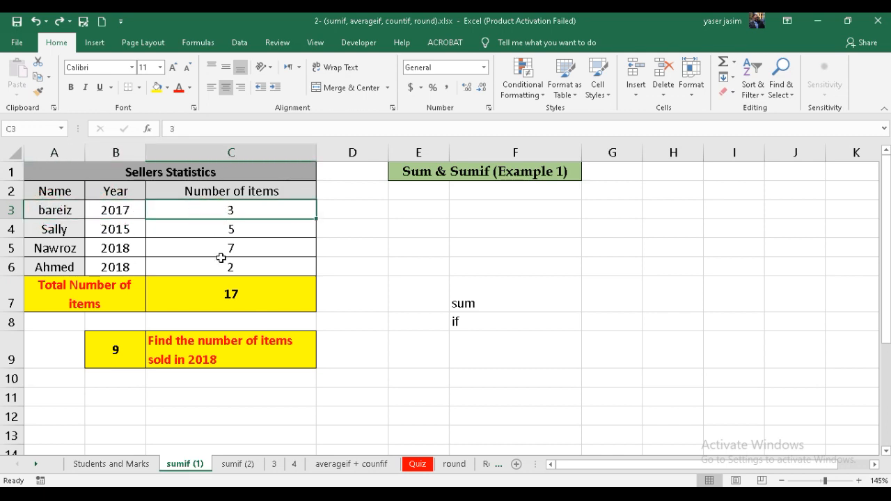
pyautogui.click(219, 293)
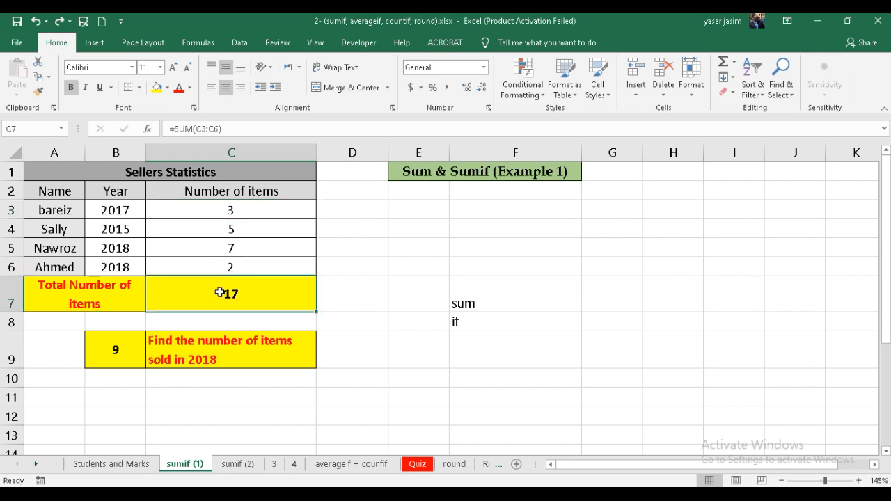
# - Examine the sum label in F7, the question in C9 about items sold in 2018, and the matching item counts in C5:C6
pyautogui.click(478, 304)
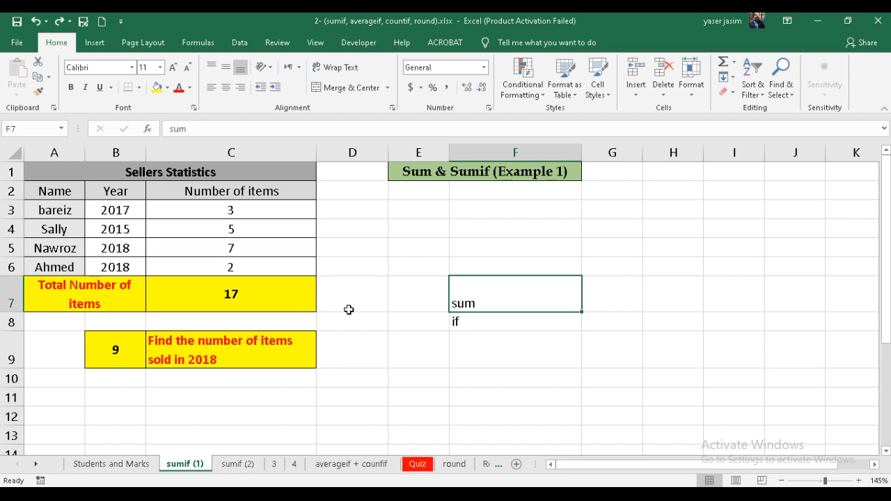
pyautogui.click(244, 359)
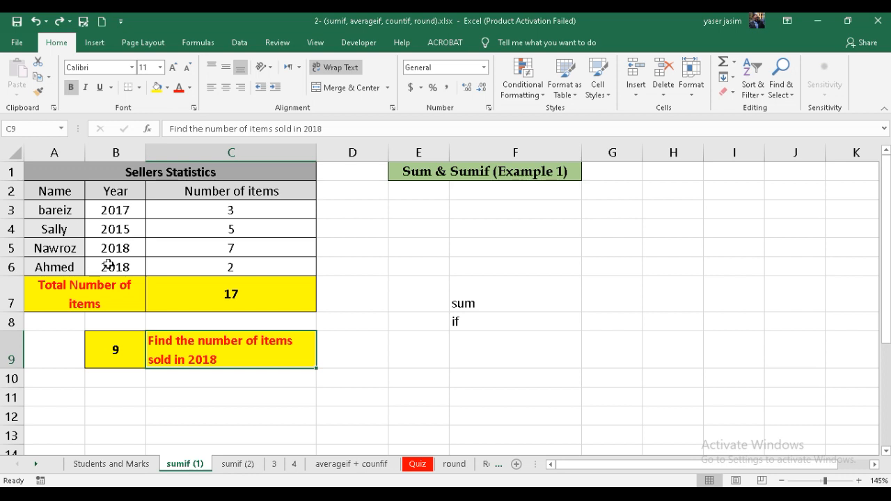
pyautogui.moveTo(238, 249); pyautogui.dragTo(243, 261)
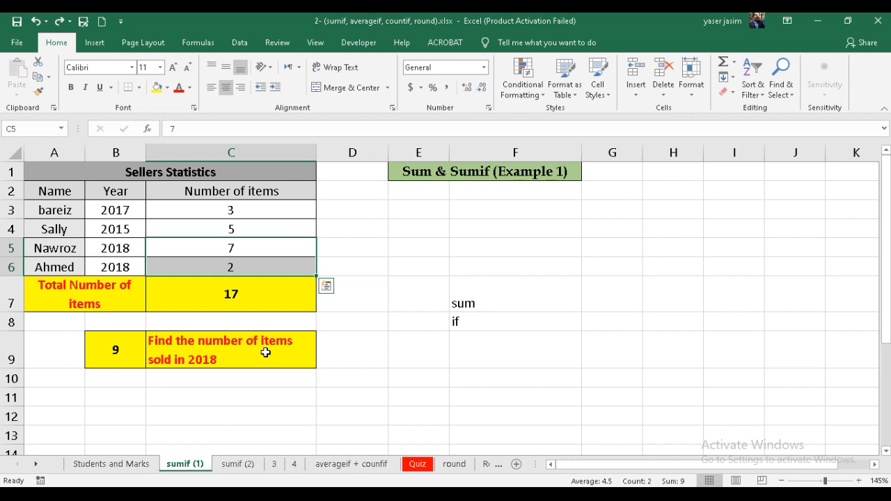
# - Start a SUMIF formula in B10 with the year cells B3:B6 as the criteria range
pyautogui.click(114, 381)
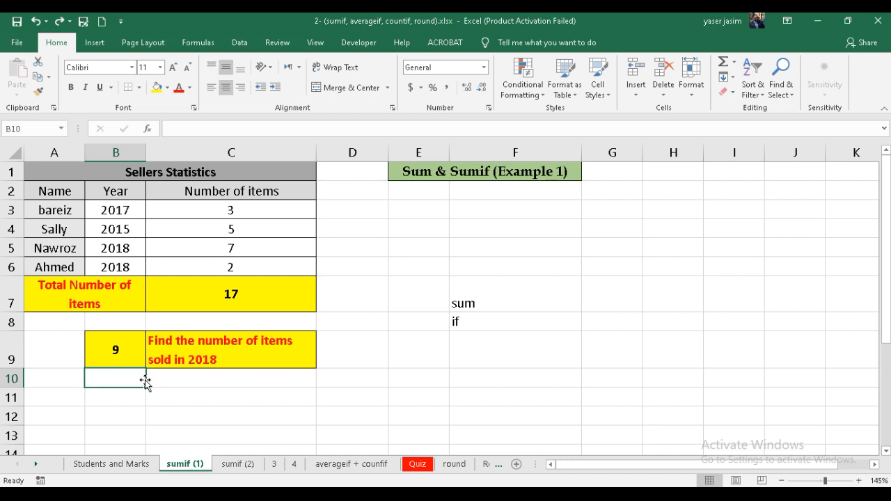
pyautogui.write('=sum')
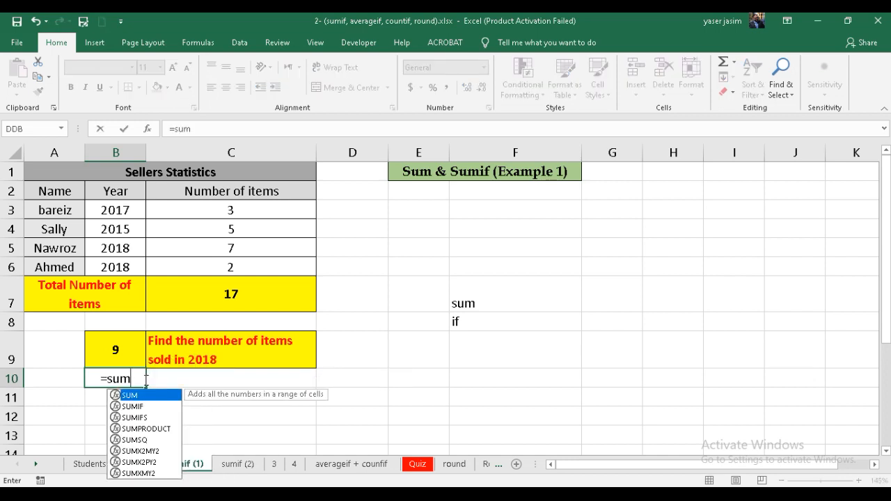
pyautogui.write('if')
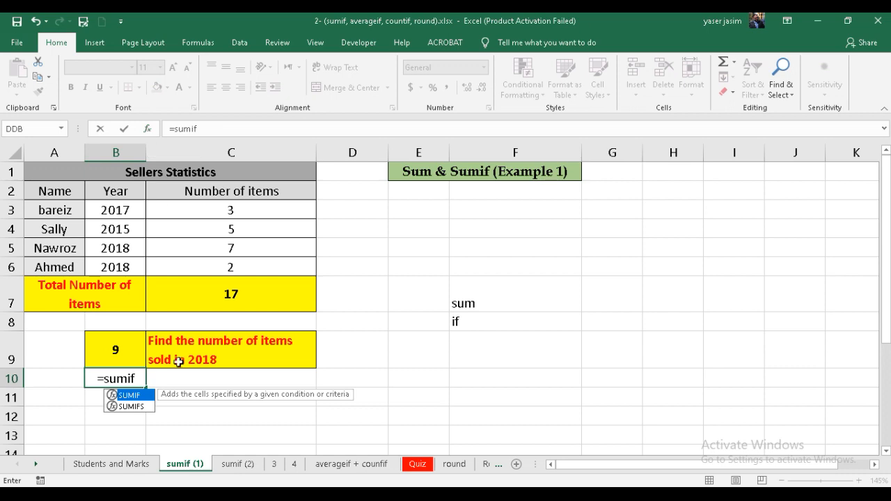
pyautogui.doubleClick(139, 396)
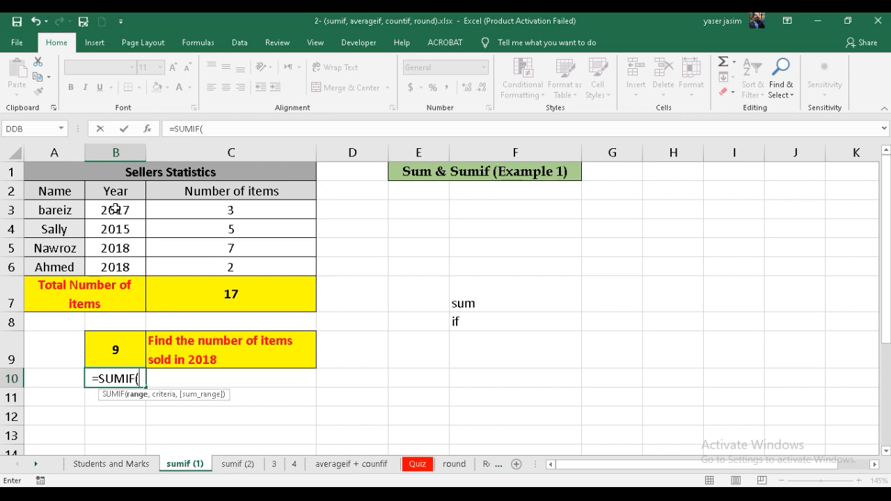
pyautogui.moveTo(115, 209); pyautogui.dragTo(115, 260)
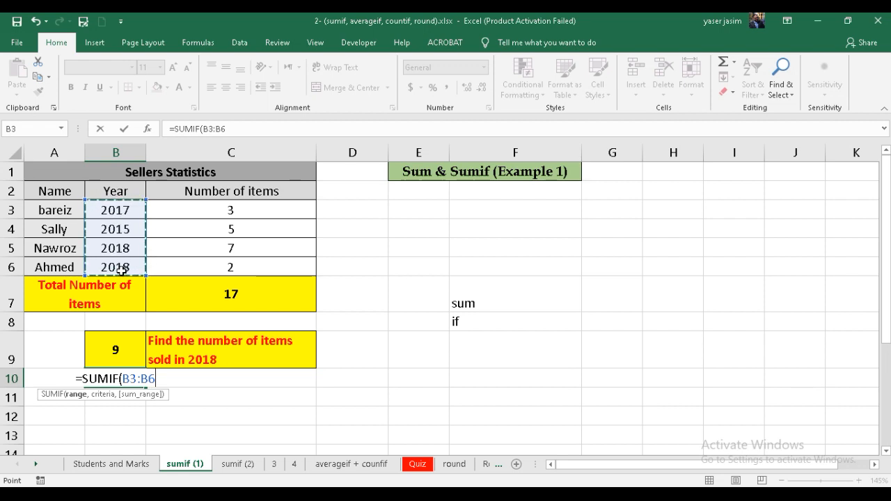
pyautogui.write(',')
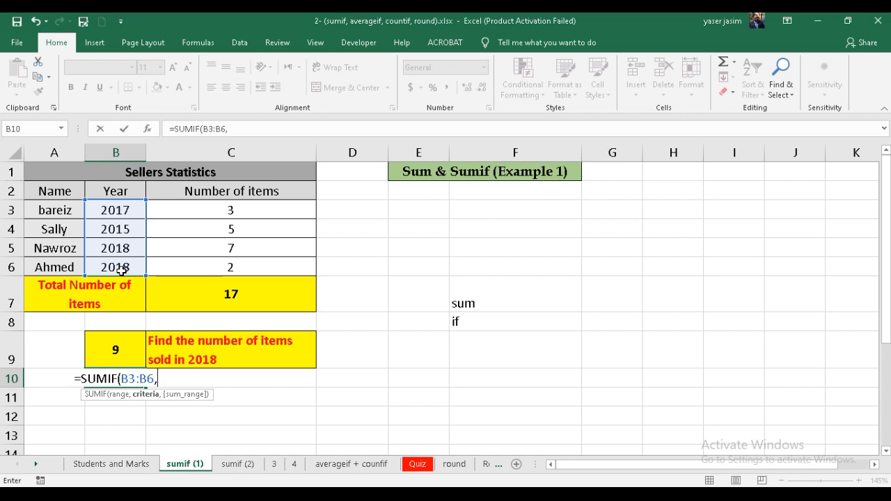
pyautogui.write('"2018')
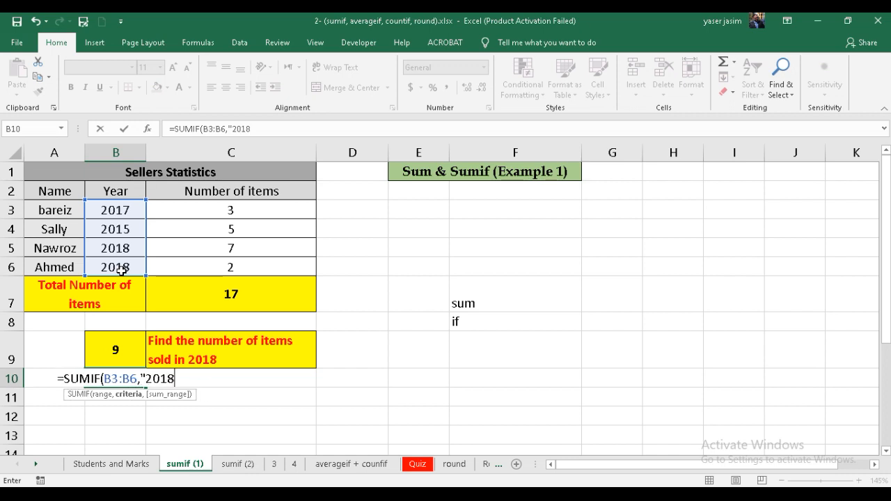
pyautogui.write('"')
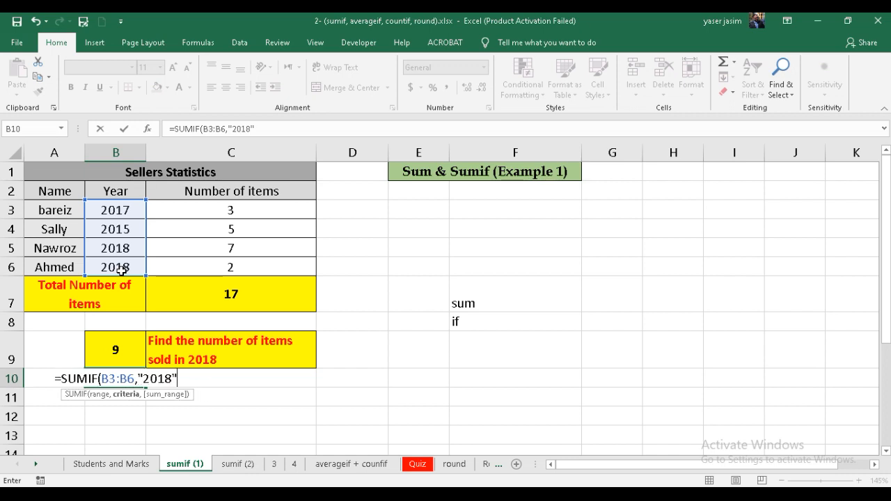
pyautogui.press('BackSpace')
pyautogui.press('BackSpace')
pyautogui.press('BackSpace')
pyautogui.press('BackSpace')
pyautogui.press('BackSpace')
pyautogui.press('BackSpace')
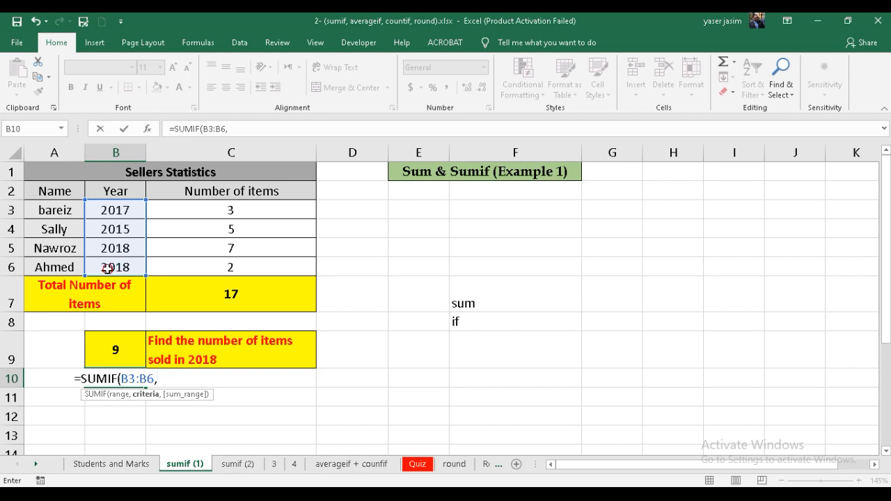
# - Complete the SUMIF formula in B10 with cell B6 as the criterion and C3:C6 as the sum range
pyautogui.click(110, 269)
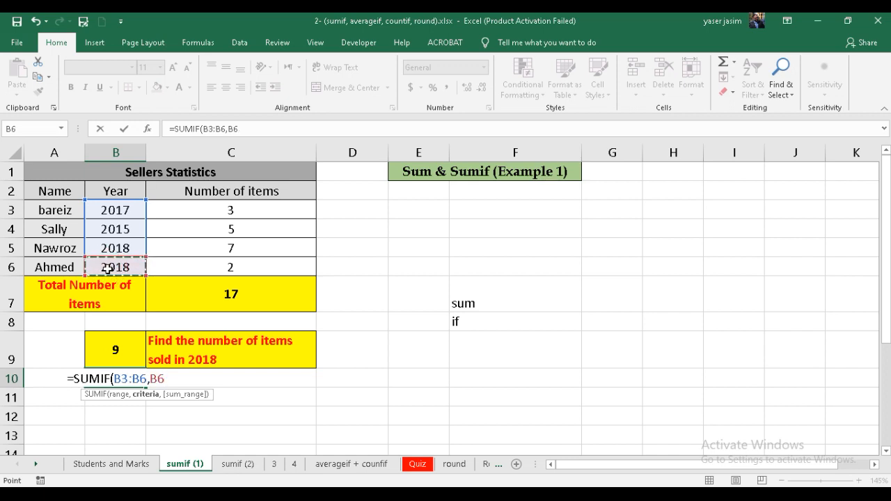
pyautogui.write(',')
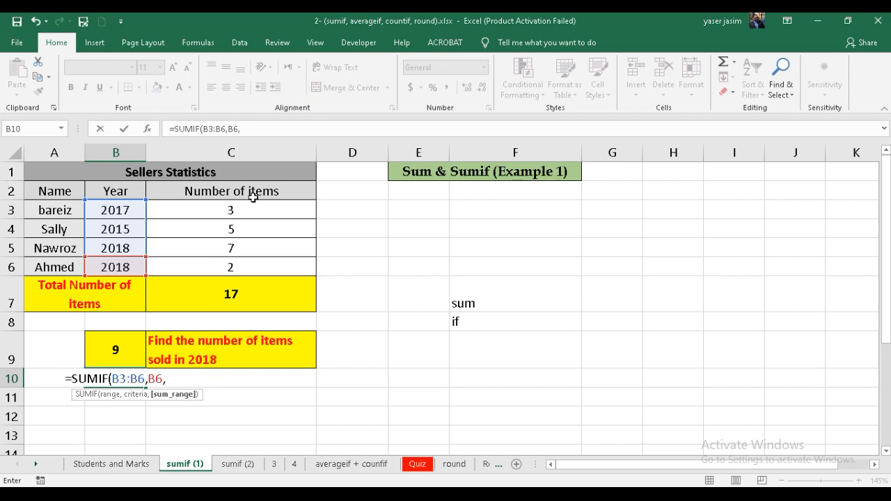
pyautogui.moveTo(231, 209); pyautogui.dragTo(230, 260)
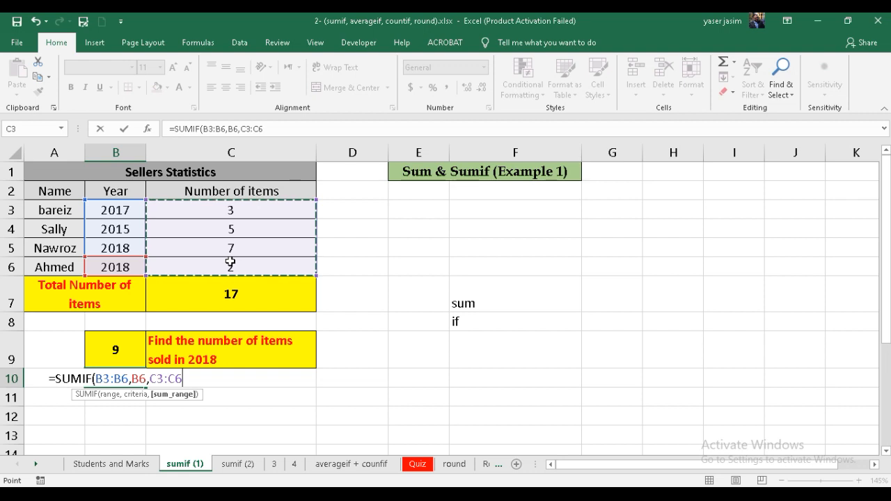
pyautogui.write(')')
pyautogui.press('Return')
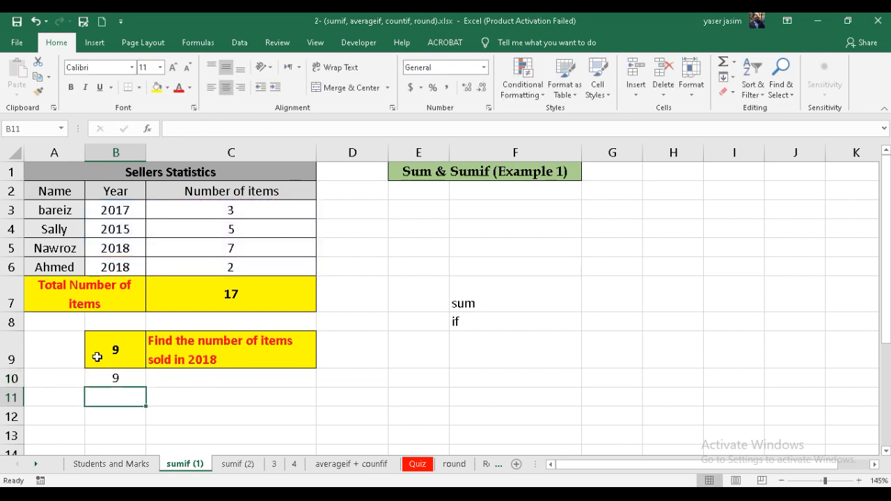
# - Compare the result in B10 with B9 and display the formula in B9
pyautogui.click(110, 377)
pyautogui.click(118, 355)
pyautogui.click(117, 385)
pyautogui.doubleClick(122, 355)
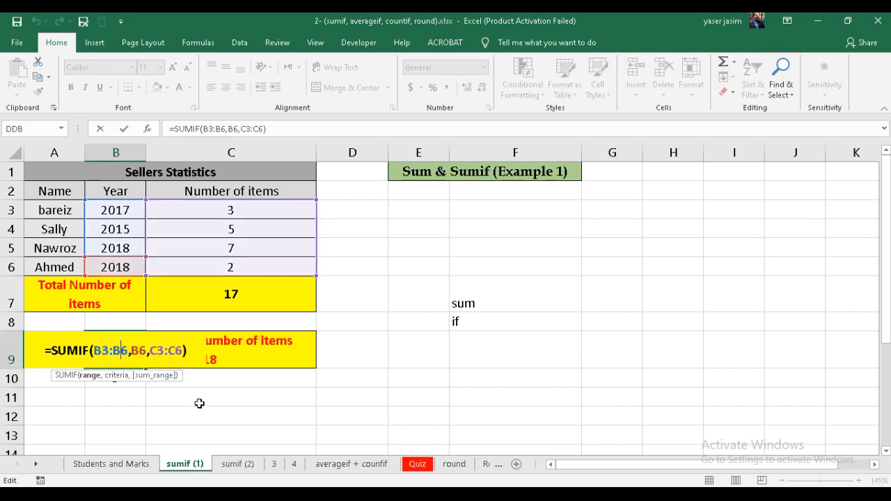
# - Leave the B9 formula unchanged and compare the B9 and B10 results with the item counts in C5:C6 and the question in C9
pyautogui.press('Escape')
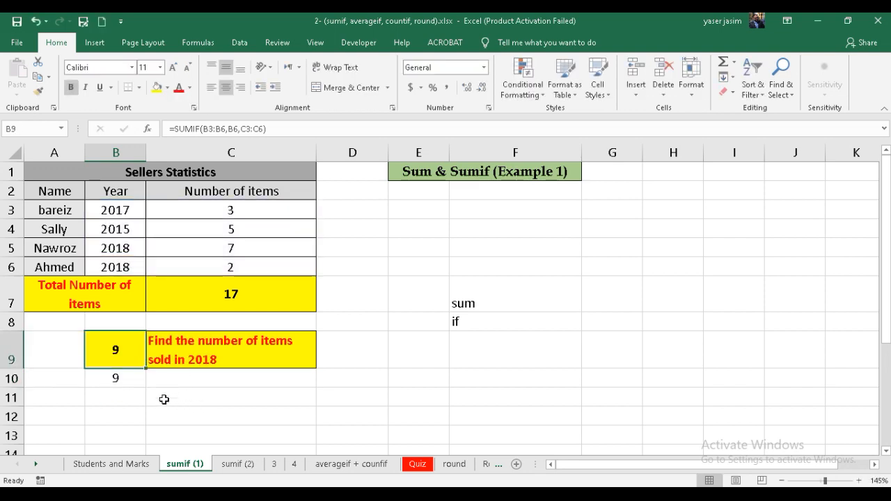
pyautogui.click(222, 250)
pyautogui.click(194, 261)
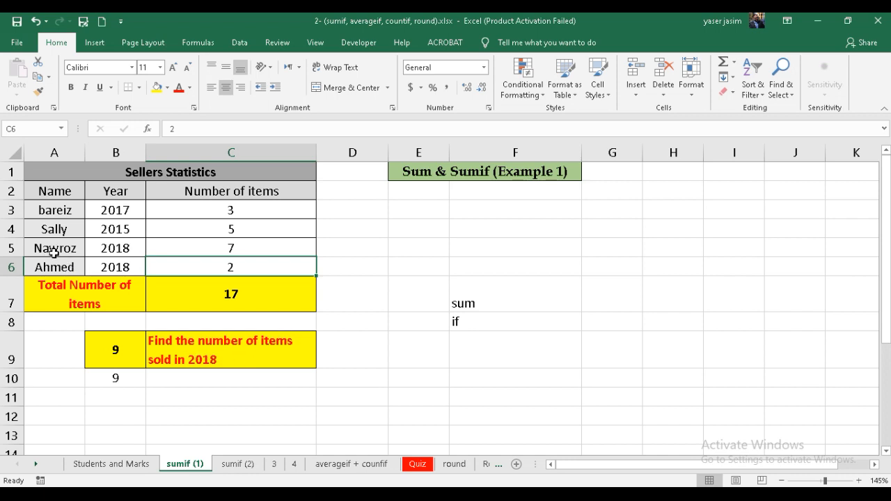
pyautogui.click(218, 355)
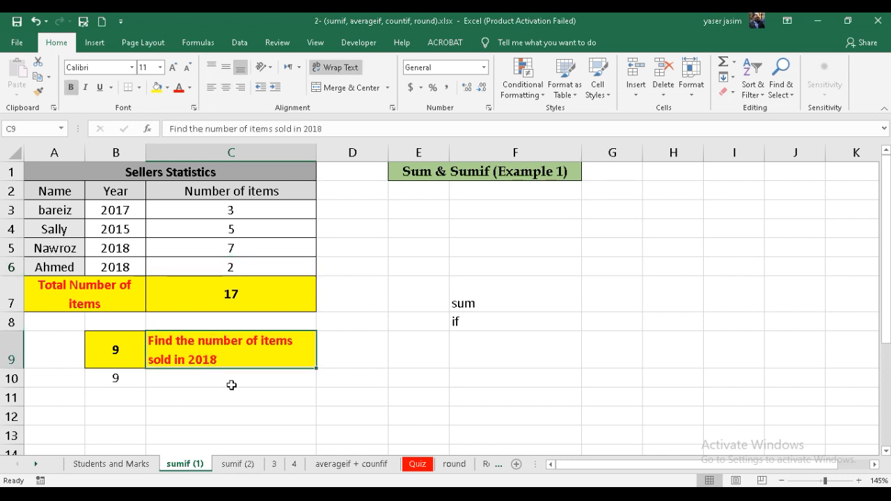
pyautogui.click(121, 382)
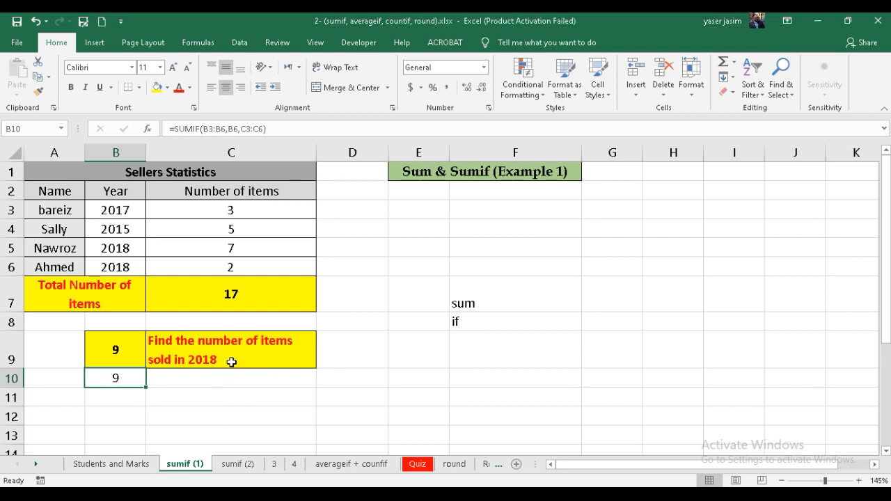
pyautogui.click(129, 350)
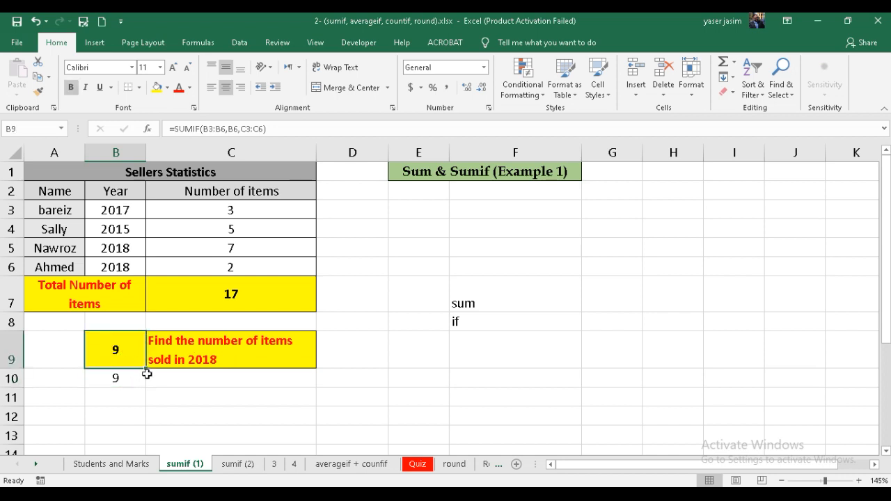
# - Set the year in B5 to 2107 to test the SUMIF result in B9, and undo that change
pyautogui.click(116, 247)
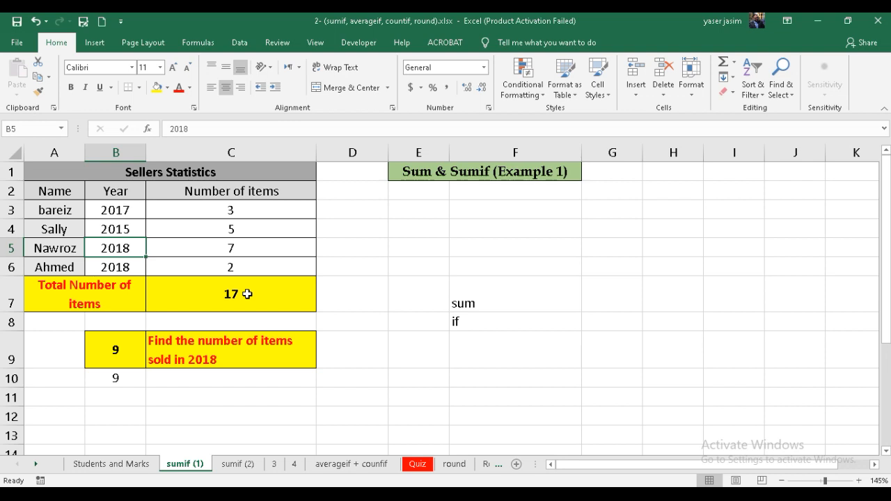
pyautogui.write('2107')
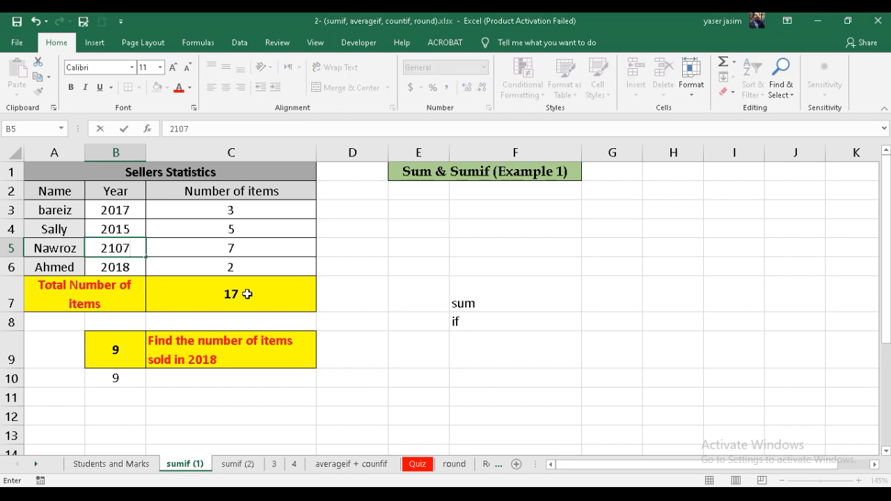
pyautogui.press('Return')
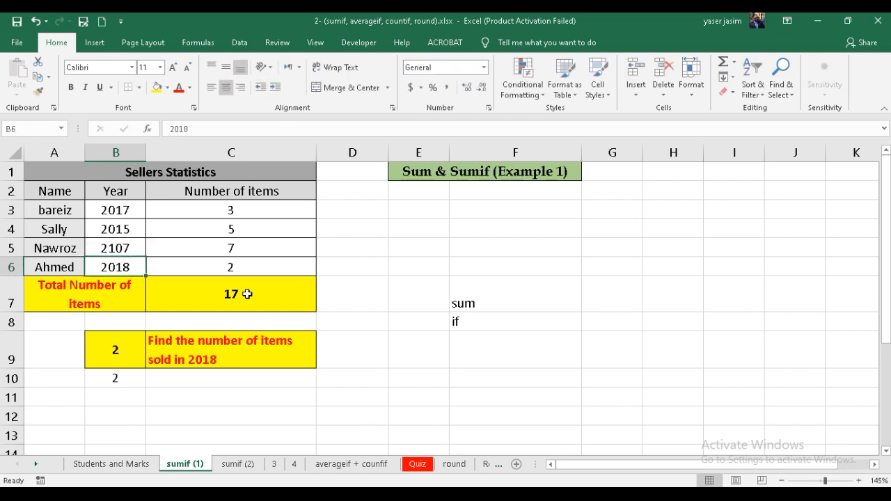
pyautogui.click(131, 356)
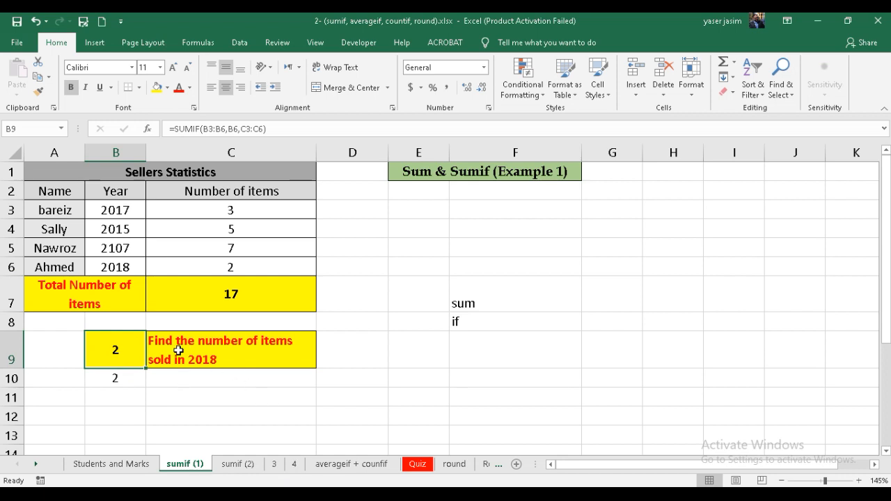
pyautogui.hotkey('ctrl', 'z')
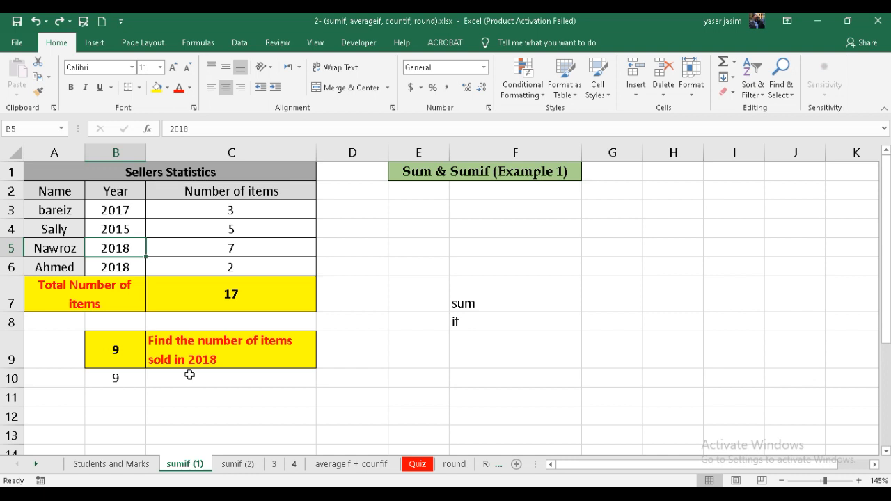
# - On the sumif (2) sheet, reword the ending of the question in C10 to "sold by" plus the name of the seller in A4
pyautogui.click(237, 465)
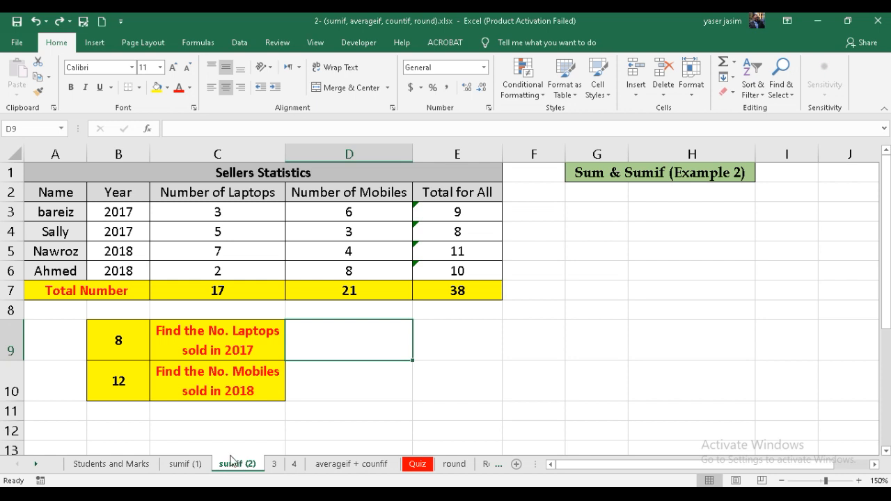
pyautogui.doubleClick(256, 391)
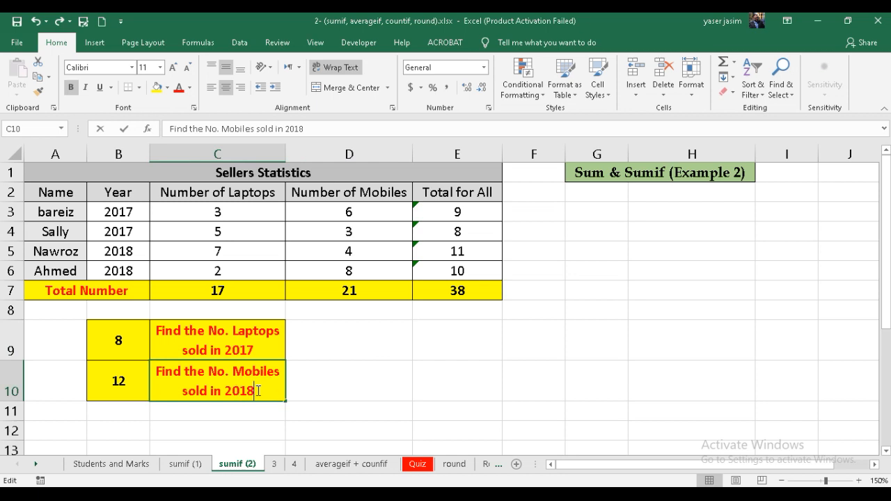
pyautogui.press('BackSpace')
pyautogui.press('BackSpace')
pyautogui.press('BackSpace')
pyautogui.press('BackSpace')
pyautogui.press('BackSpace')
pyautogui.press('BackSpace')
pyautogui.press('BackSpace')
pyautogui.write('by')
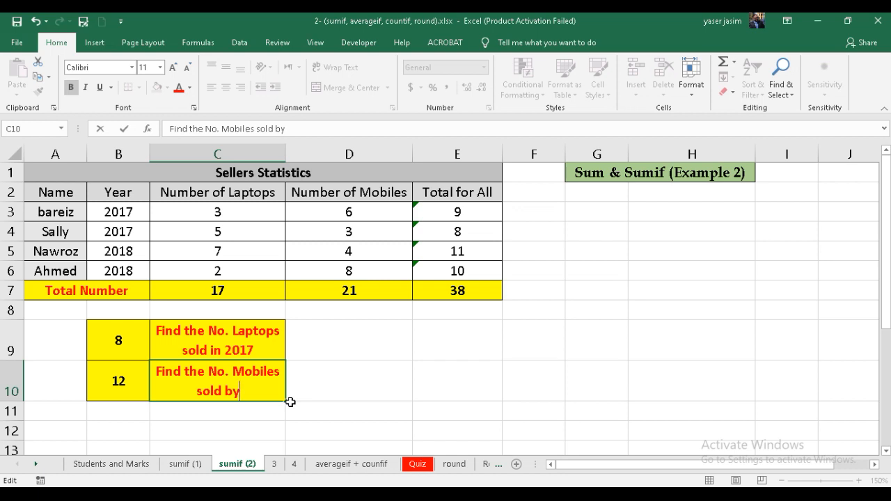
pyautogui.write(' A')
pyautogui.press('BackSpace')
pyautogui.write('s')
pyautogui.press('BackSpace')
pyautogui.write('Sally')
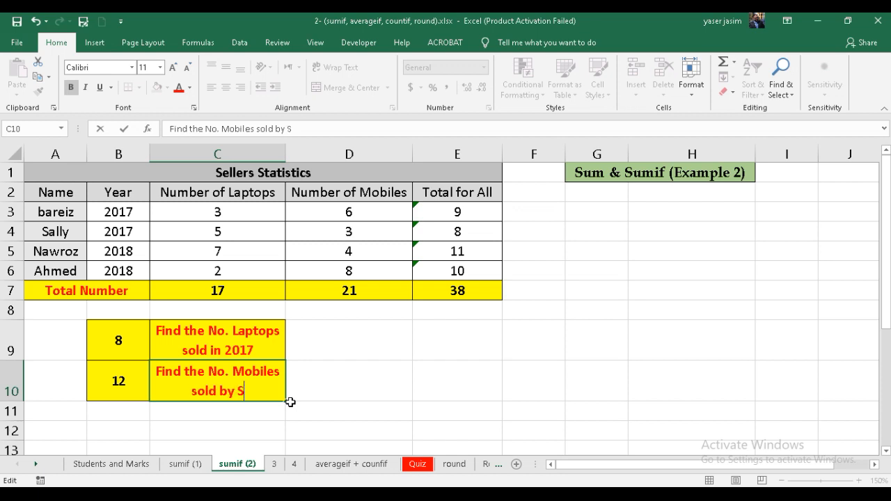
pyautogui.click(332, 397)
# - Clear the existing answer formulas from B10 and B9
pyautogui.click(117, 380)
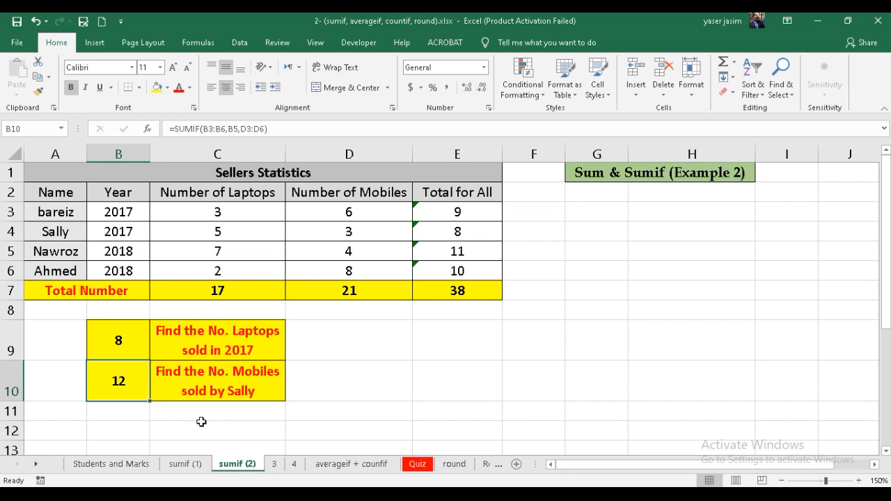
pyautogui.press('Delete')
pyautogui.click(117, 329)
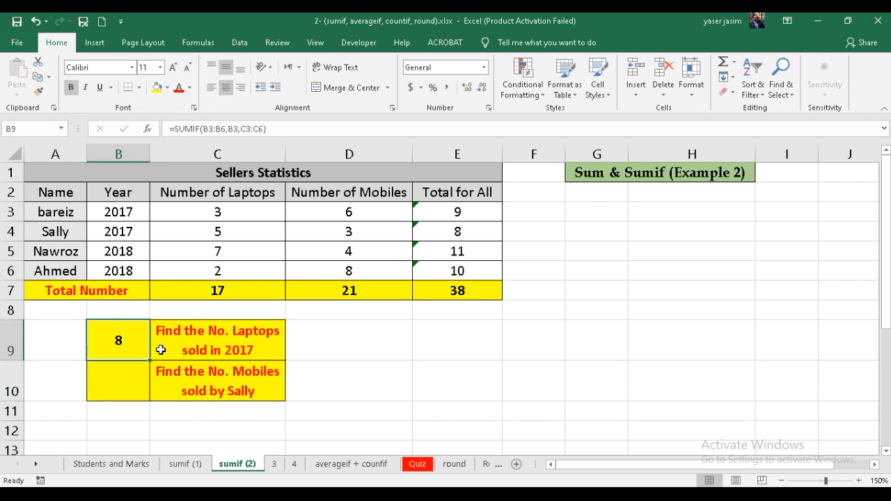
pyautogui.press('Delete')
# - Examine the column headers in A2:E2, the totals in C7:E7 and the question in C9 about laptops sold in 2017
pyautogui.click(143, 272)
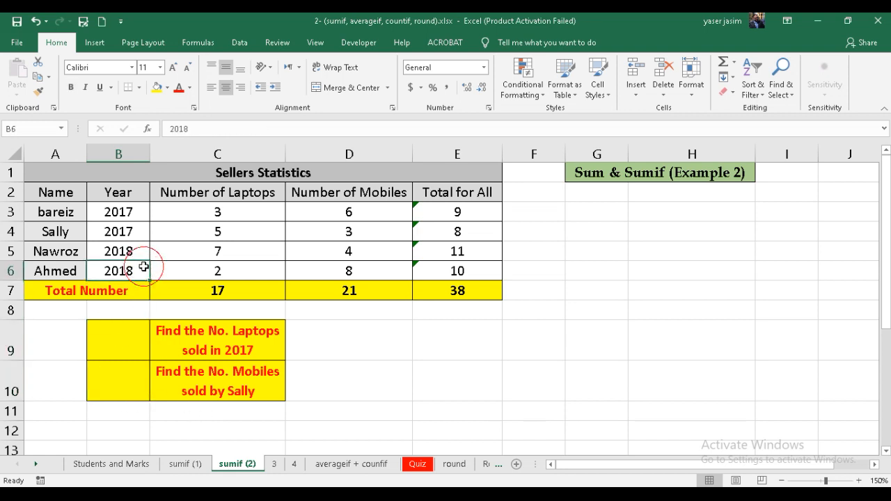
pyautogui.click(70, 193)
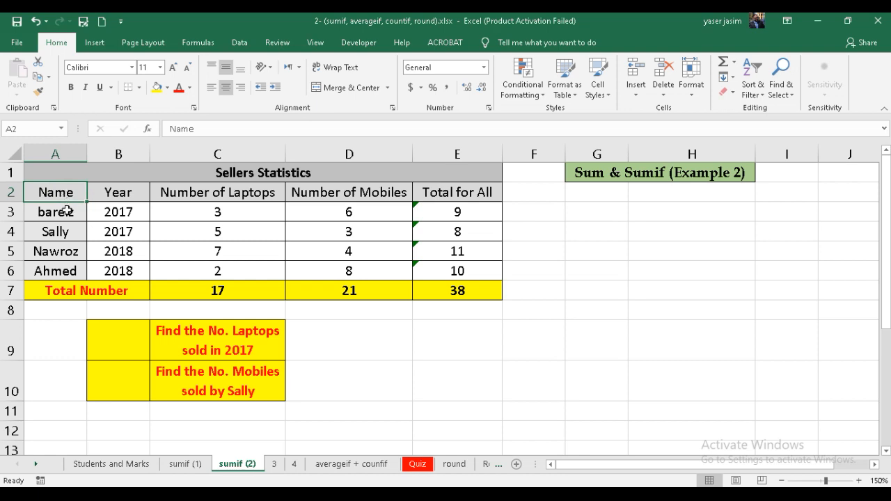
pyautogui.click(117, 198)
pyautogui.click(212, 200)
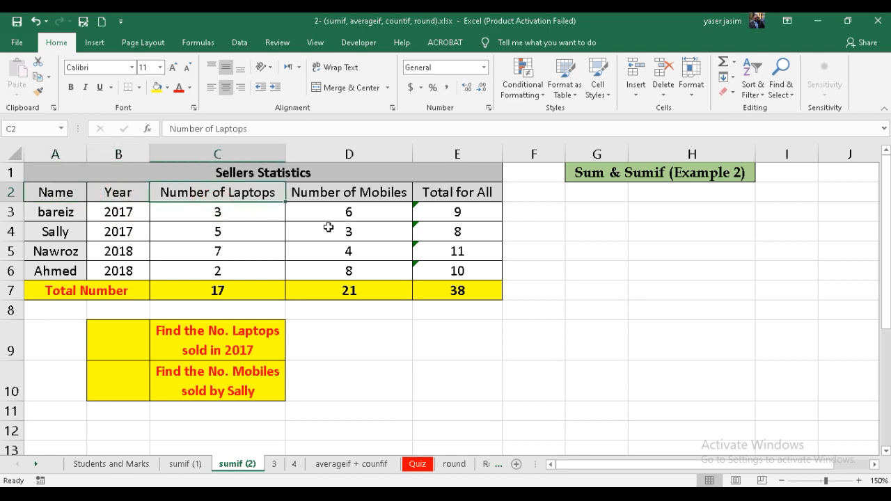
pyautogui.click(355, 202)
pyautogui.click(462, 195)
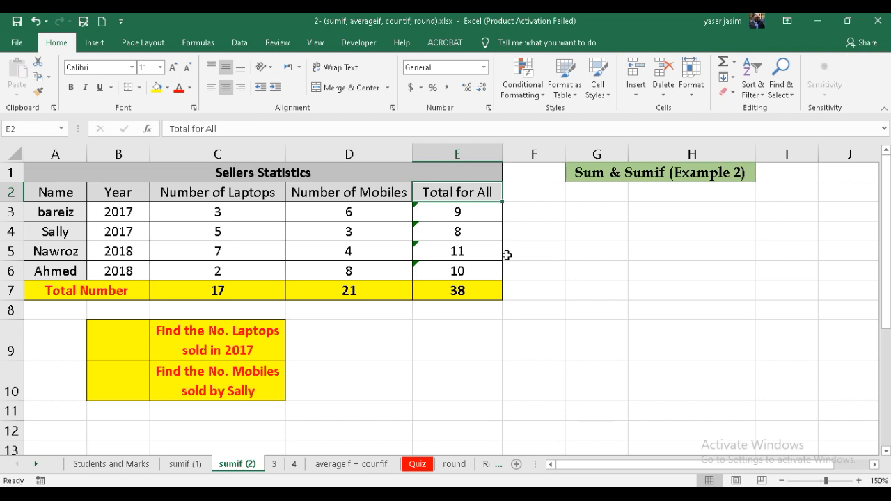
pyautogui.click(255, 292)
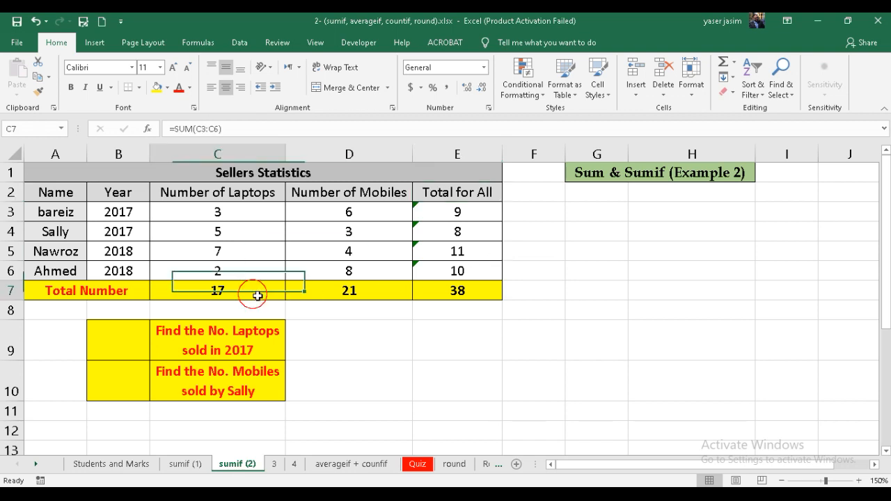
pyautogui.click(350, 290)
pyautogui.click(455, 294)
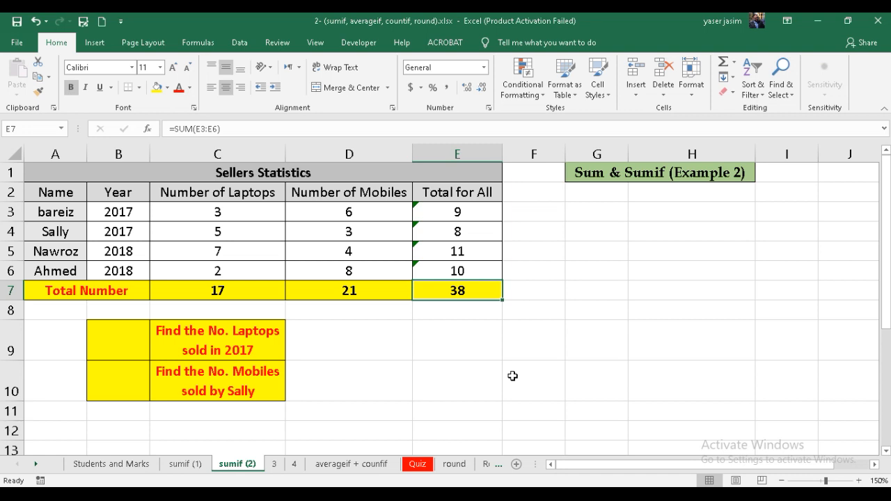
pyautogui.click(179, 344)
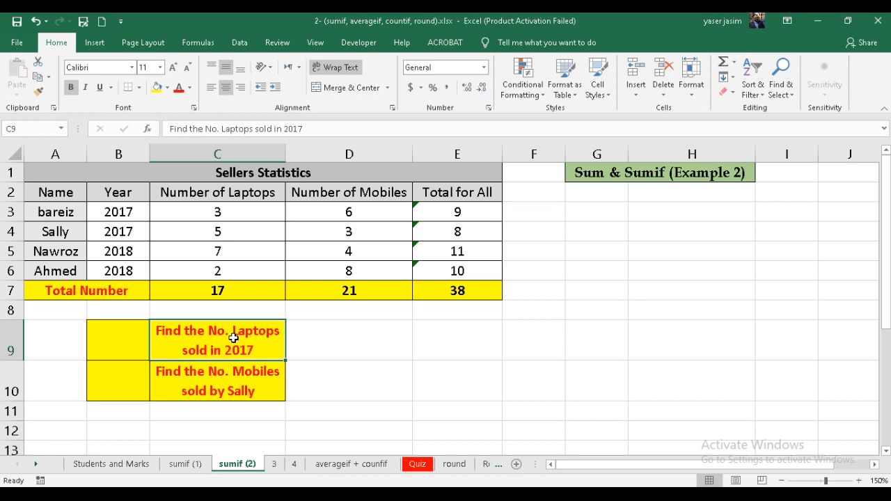
# - Start a SUMIF formula in B9 with the year cells B3:B6 as the criteria range
pyautogui.click(116, 339)
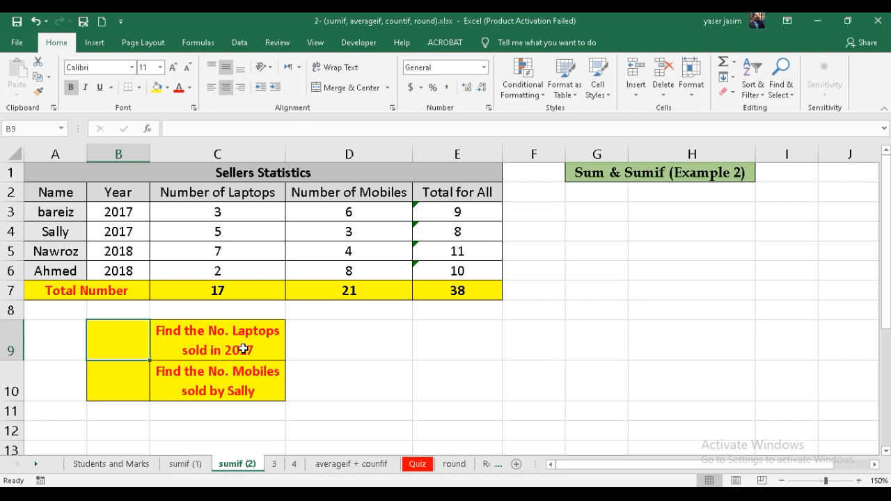
pyautogui.write('=su')
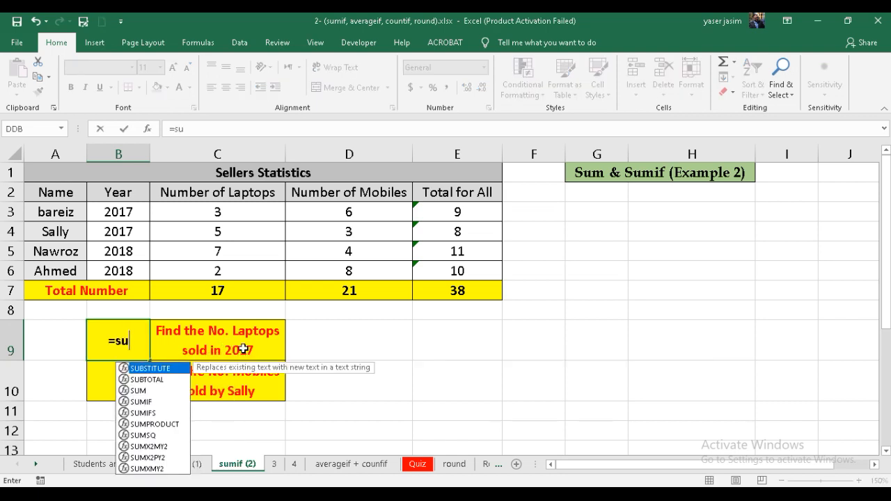
pyautogui.write('mif')
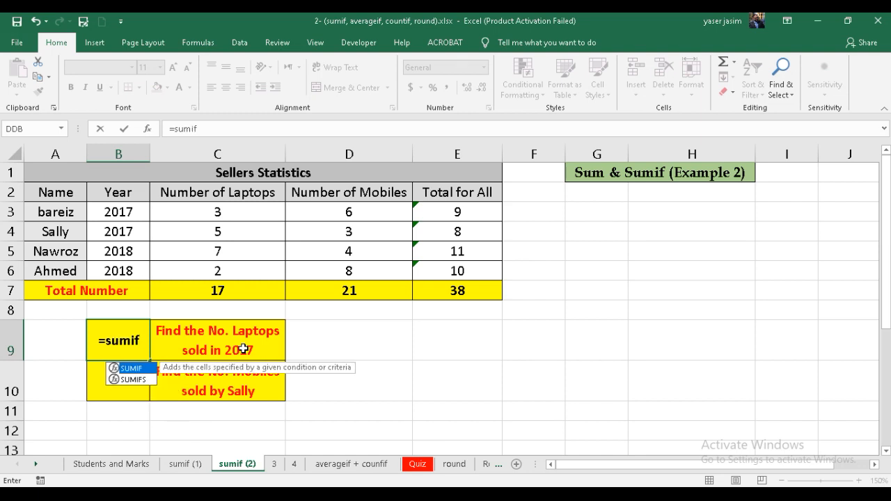
pyautogui.doubleClick(141, 368)
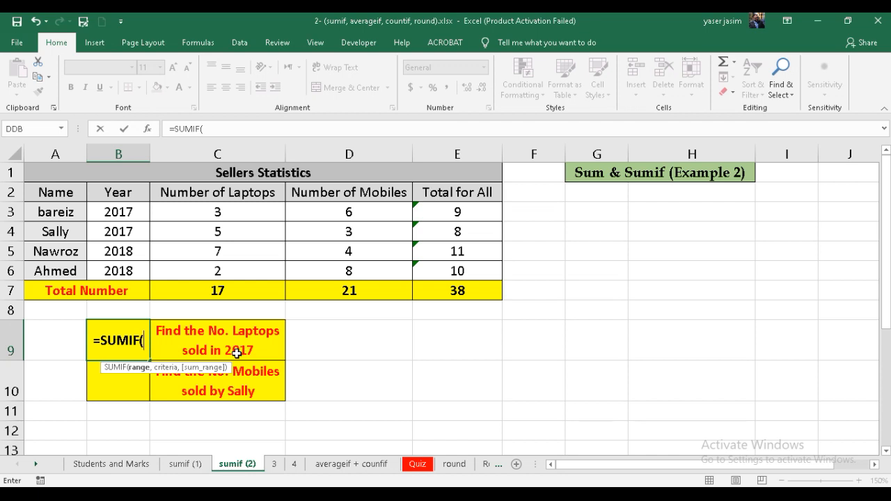
pyautogui.moveTo(117, 211); pyautogui.dragTo(115, 266)
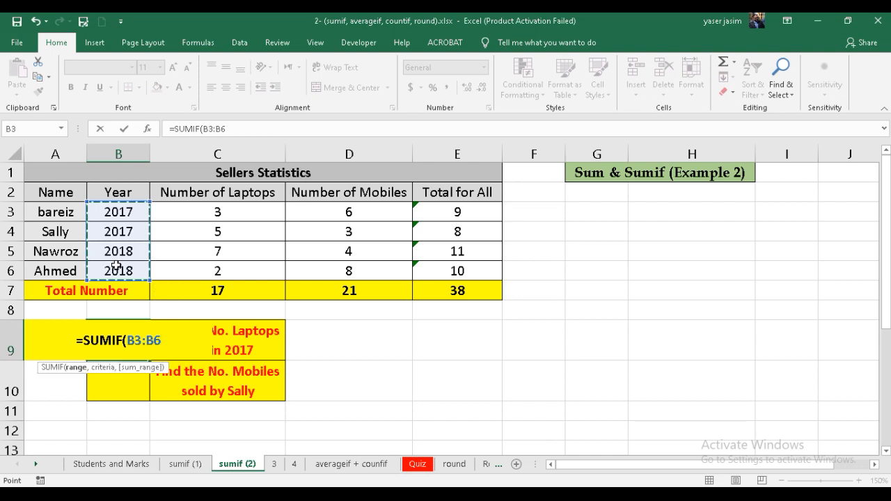
pyautogui.write(',')
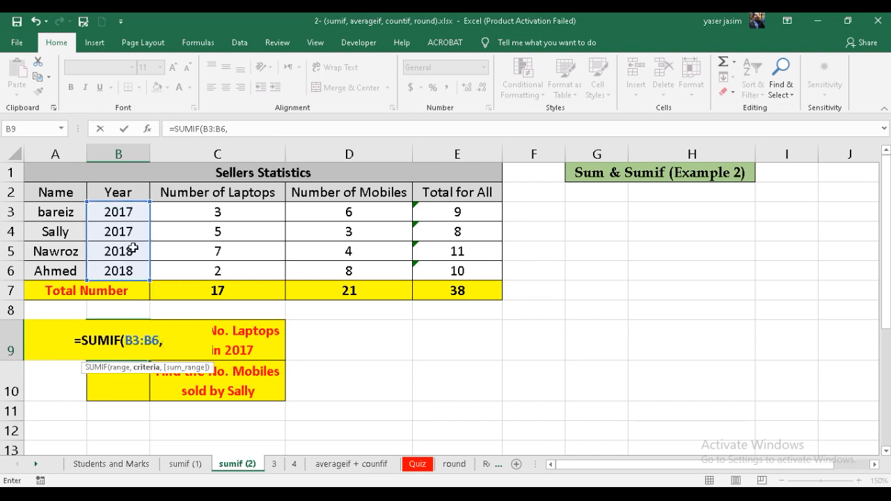
# - Complete the SUMIF formula in B9 with B4 as the criterion and C3:C6 as the sum range, and check it against C3:C4
pyautogui.click(113, 228)
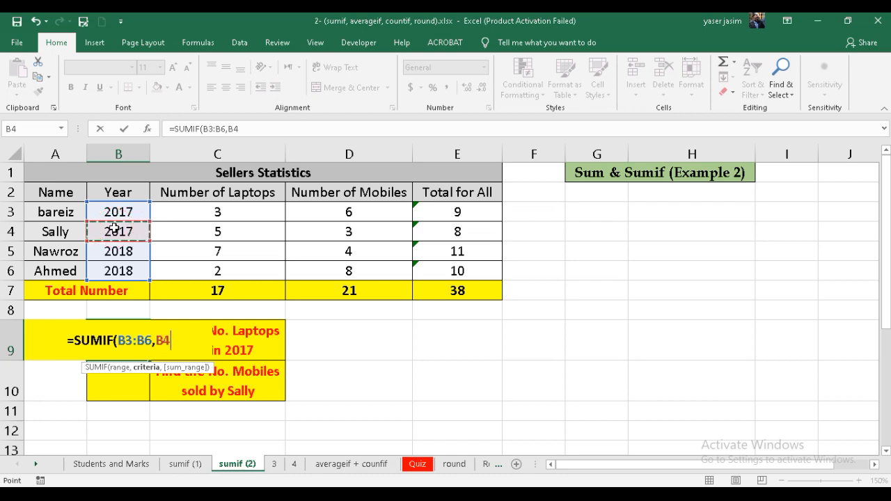
pyautogui.write(',')
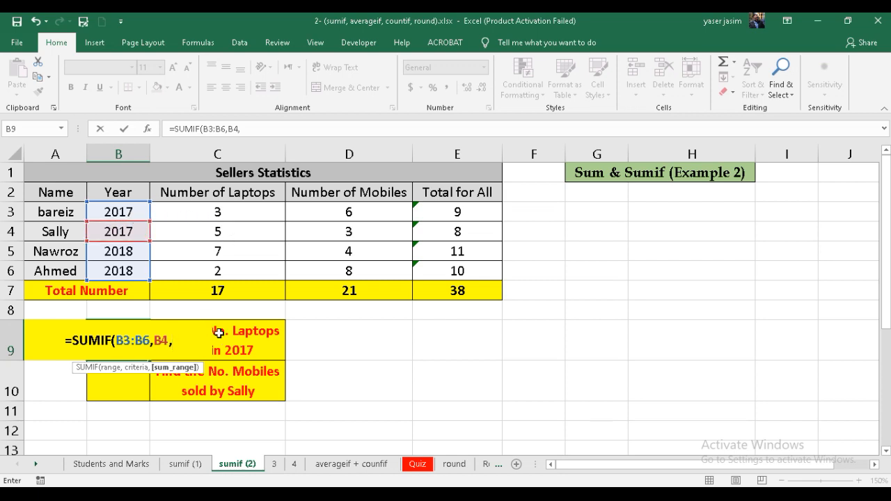
pyautogui.moveTo(218, 212); pyautogui.dragTo(208, 271)
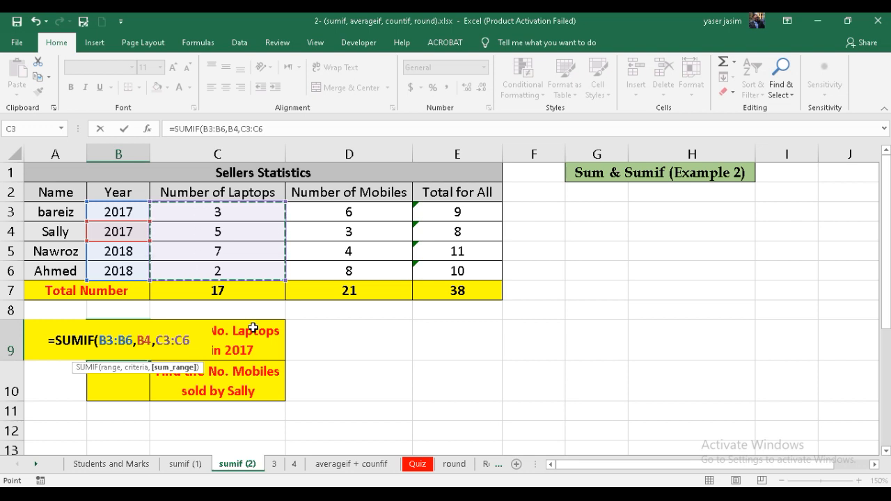
pyautogui.write(')')
pyautogui.press('Return')
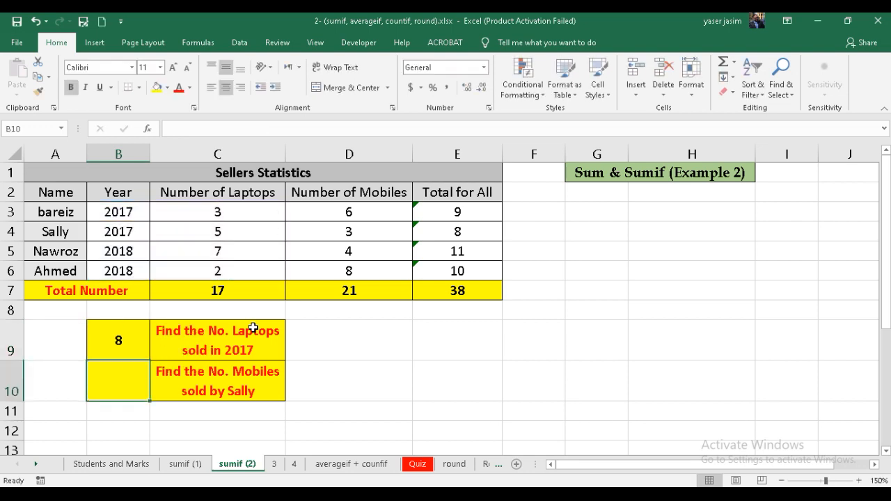
pyautogui.click(131, 344)
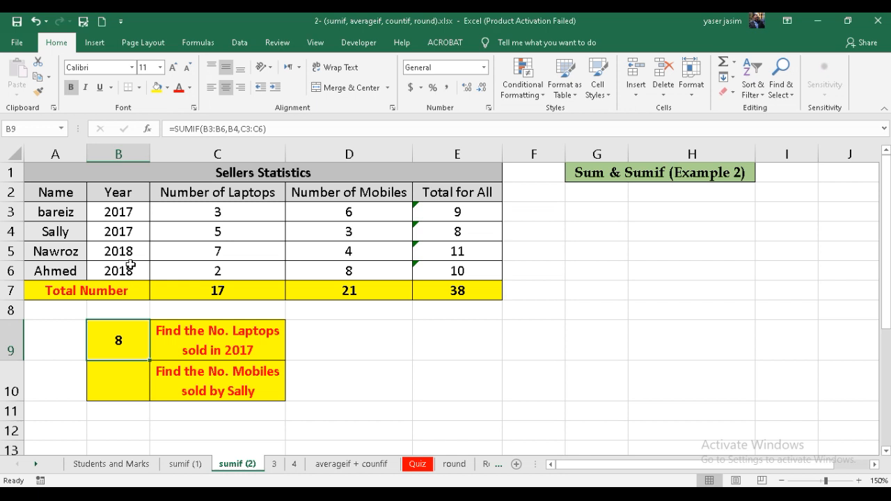
pyautogui.moveTo(206, 214); pyautogui.dragTo(208, 235)
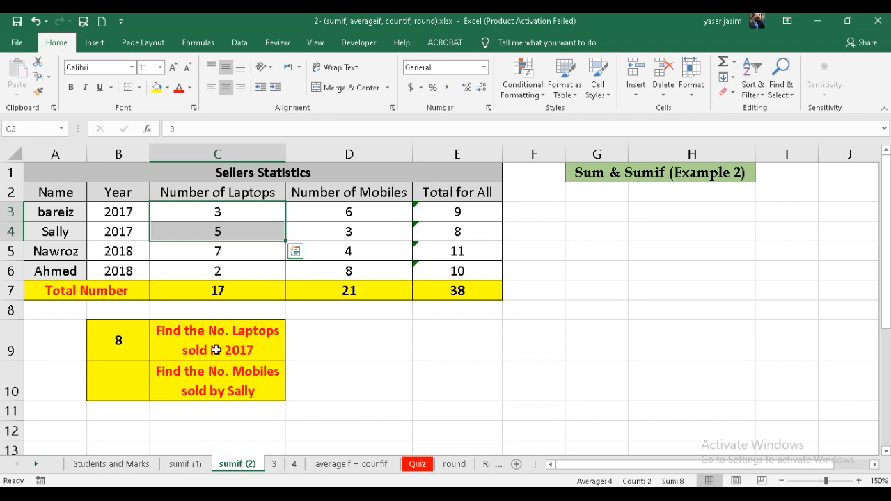
# - Start a SUMIF formula in B10 with the seller names A3:A6 as the criteria range
pyautogui.click(104, 384)
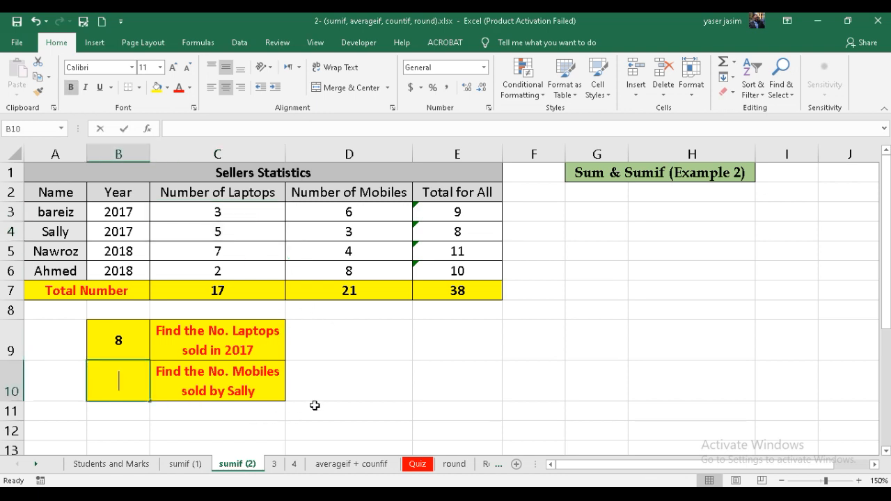
pyautogui.write('=s')
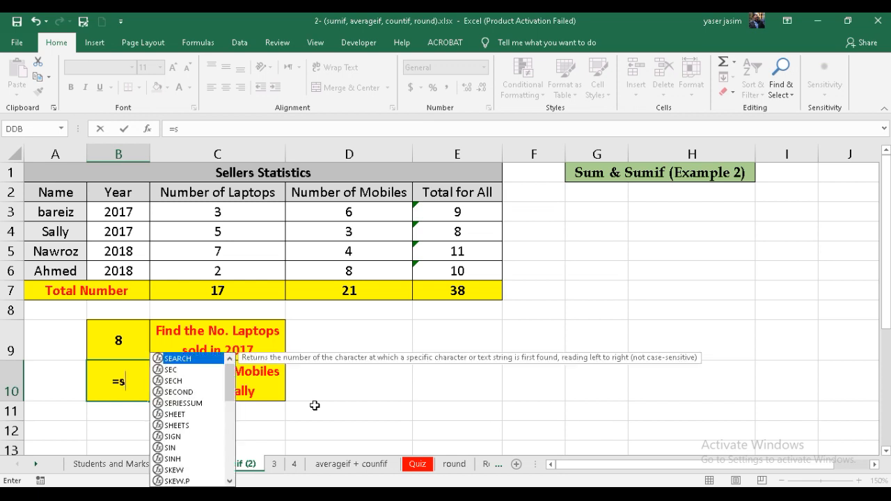
pyautogui.write('um')
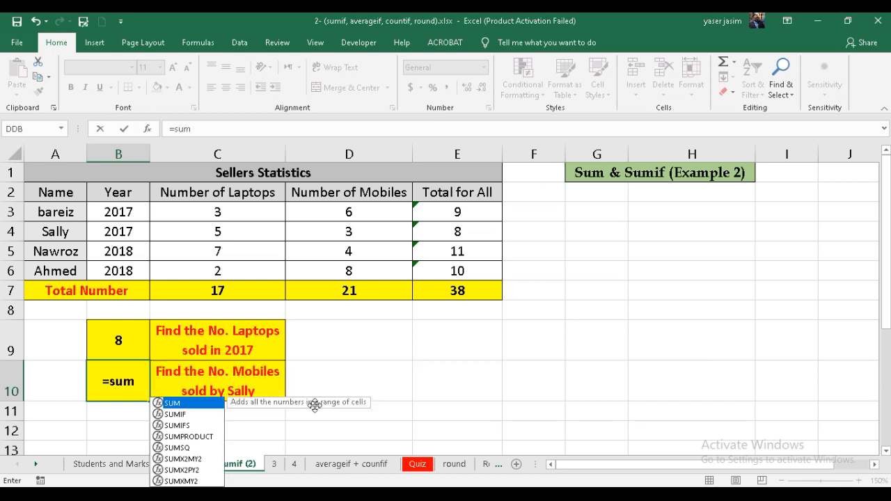
pyautogui.write('if')
pyautogui.doubleClick(139, 409)
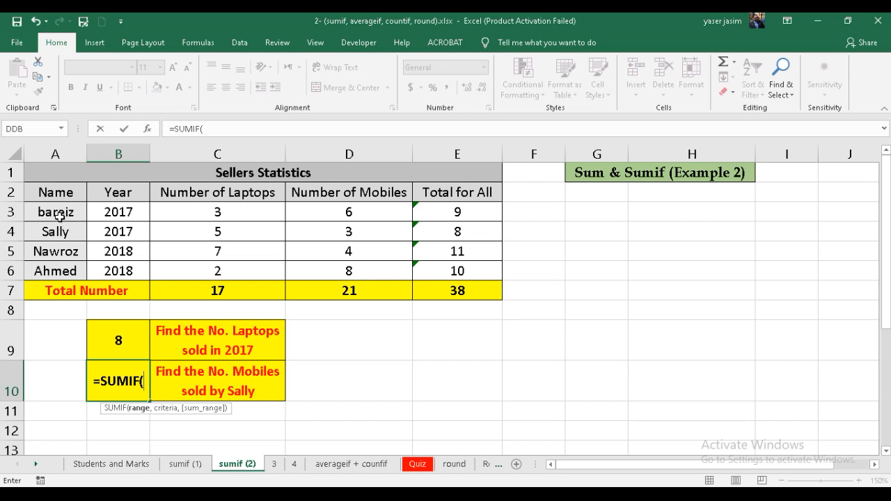
pyautogui.moveTo(58, 212); pyautogui.dragTo(53, 268)
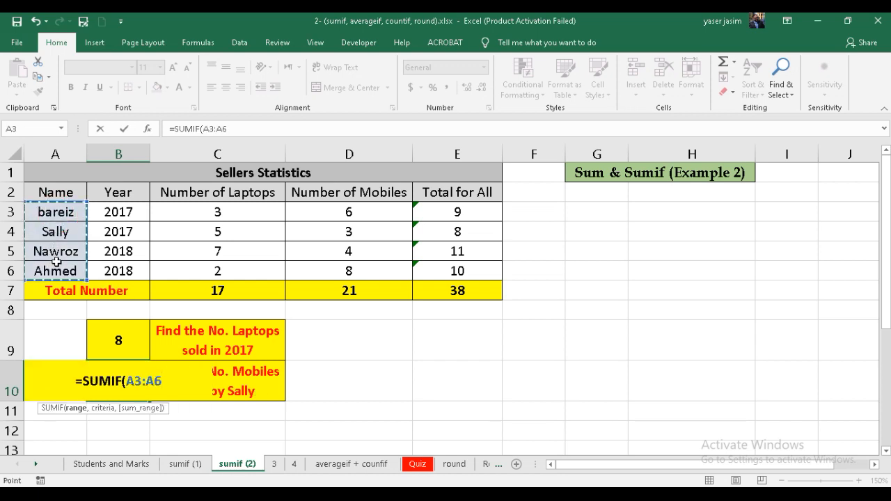
pyautogui.write(',')
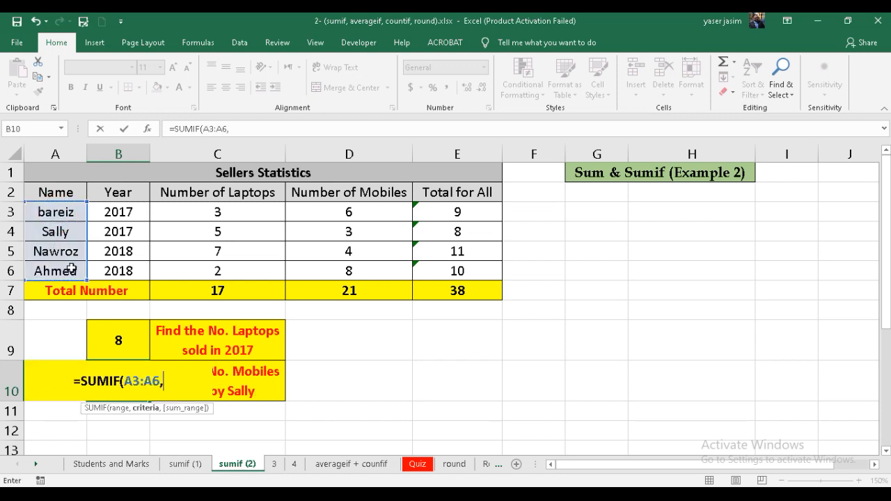
# - Complete the SUMIF formula in B10 with A4 as the criterion and D3:D6 as the sum range, and check it against D4
pyautogui.click(55, 231)
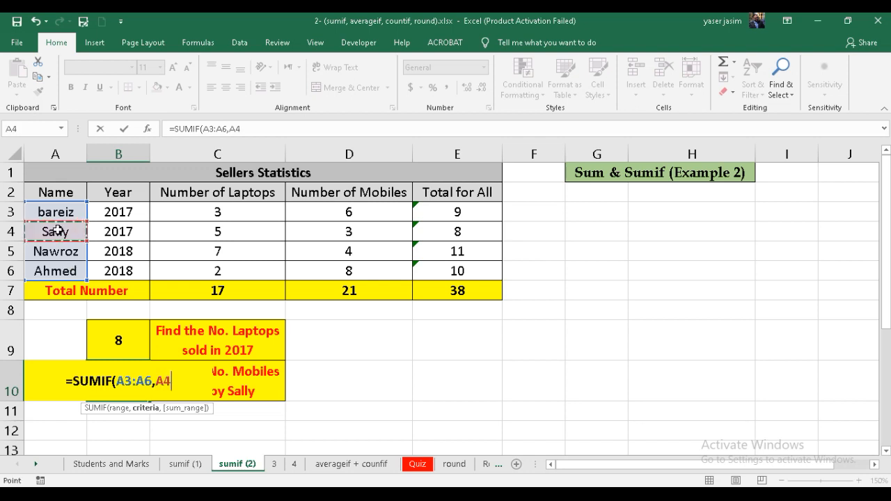
pyautogui.write(',')
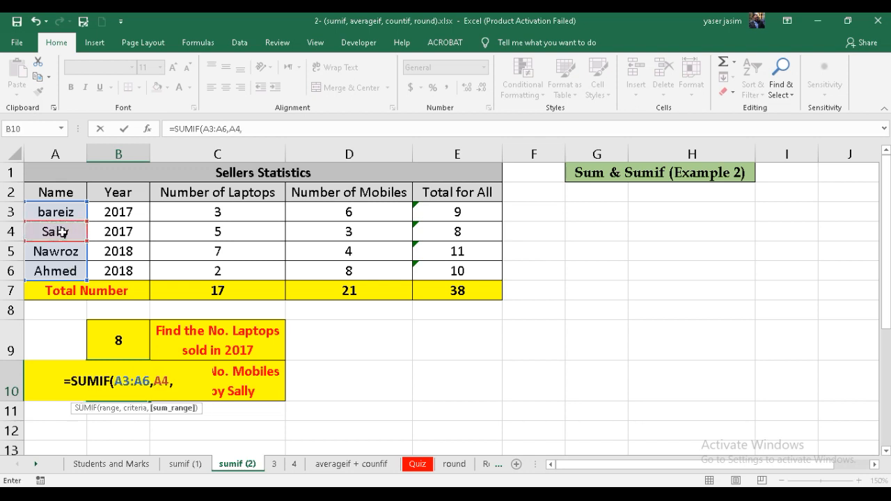
pyautogui.moveTo(351, 212); pyautogui.dragTo(353, 269)
pyautogui.write(')')
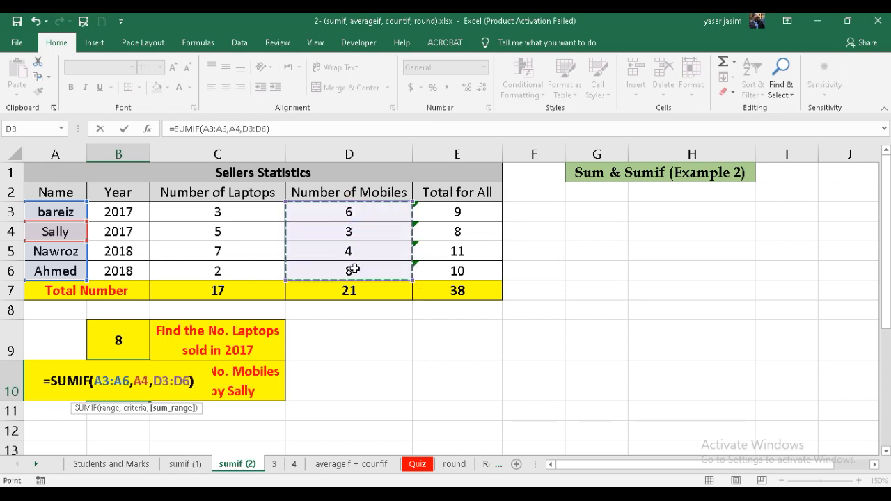
pyautogui.hotkey('ctrl', 'Return')
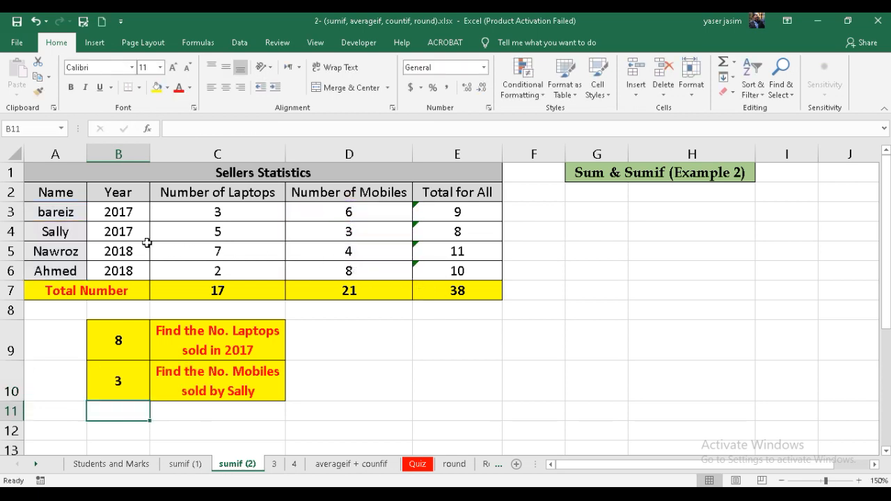
pyautogui.click(61, 234)
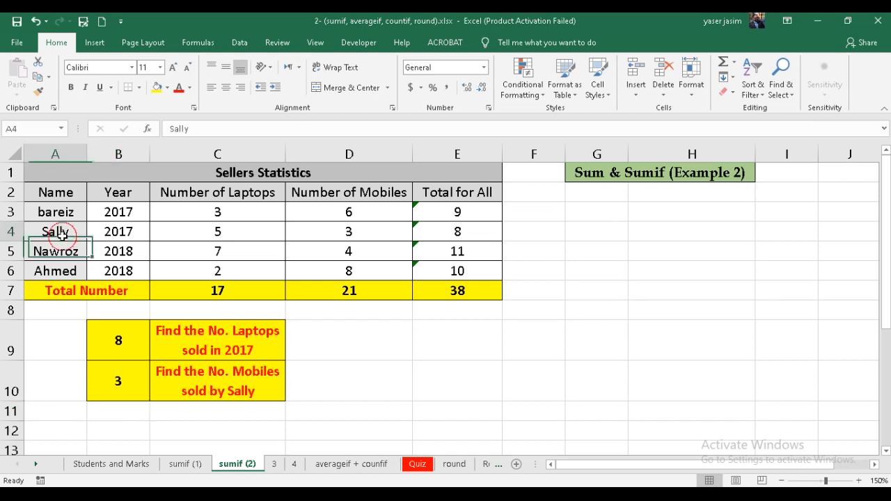
pyautogui.click(11, 231)
pyautogui.click(341, 232)
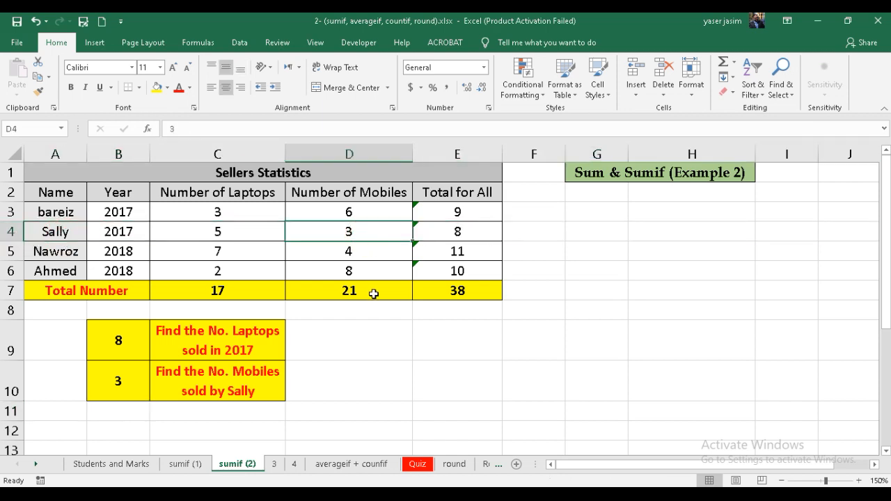
pyautogui.click(347, 392)
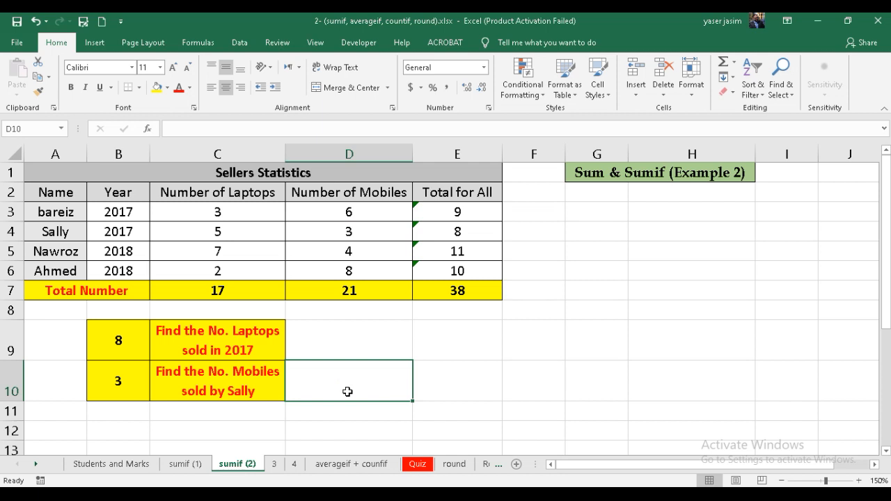
# - Open the averageif + counfif sheet and examine the column headers in A2:E2
pyautogui.click(359, 464)
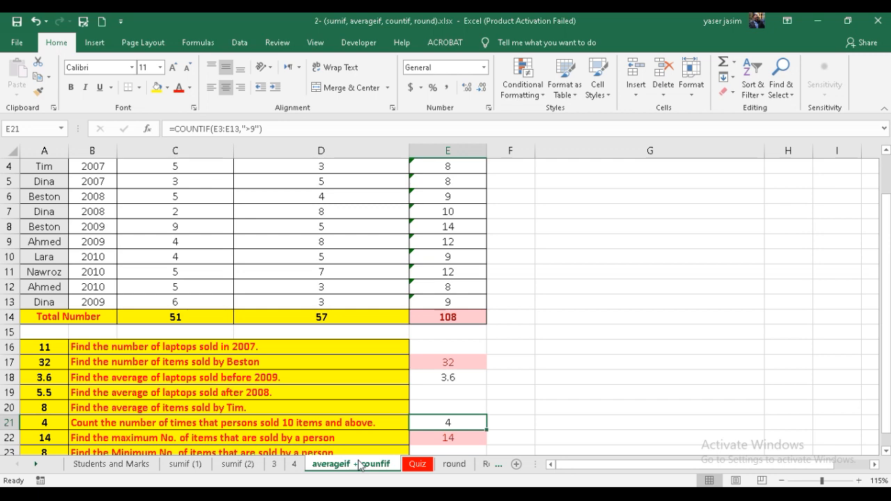
pyautogui.scroll(1, 367, 379)
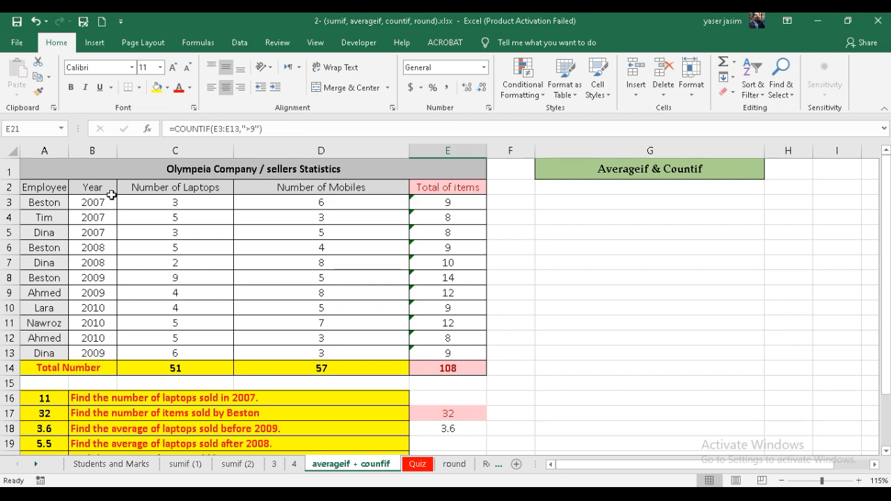
pyautogui.click(49, 189)
pyautogui.click(97, 192)
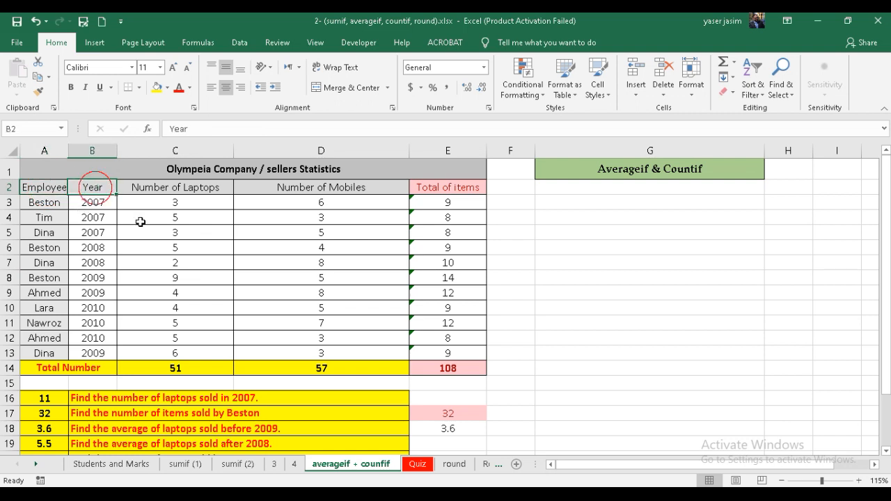
pyautogui.click(192, 190)
pyautogui.click(329, 186)
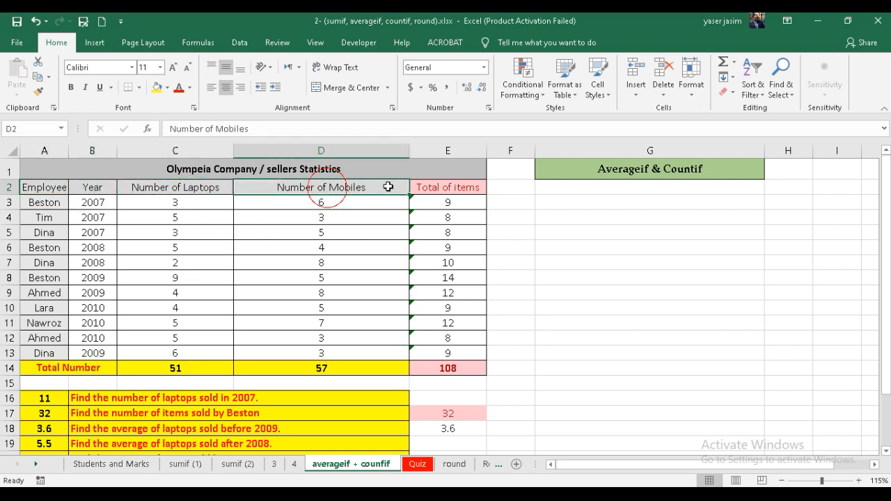
pyautogui.click(473, 183)
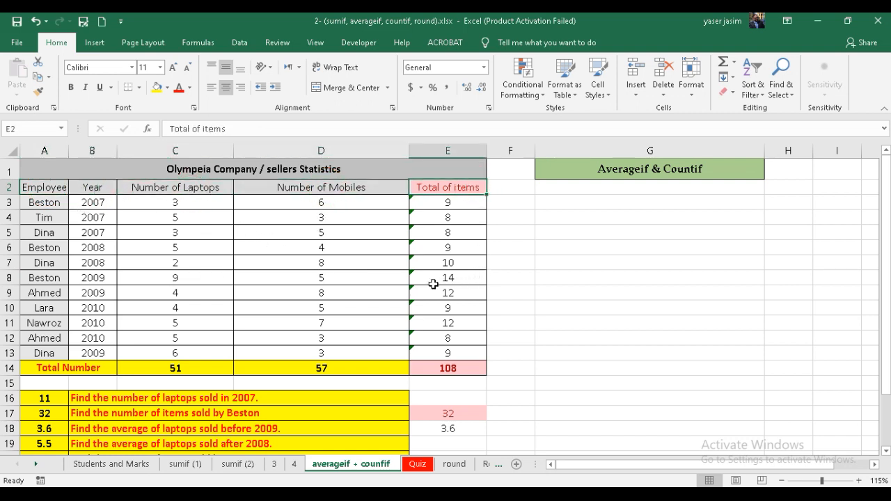
# - Examine the data in columns A to E, rows 3 to 13, the totals in row 14 and the questions below the table
pyautogui.click(63, 205)
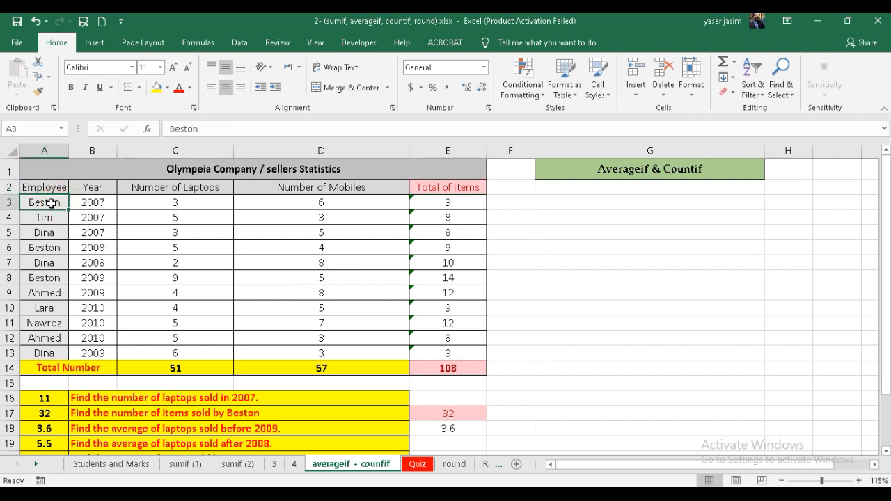
pyautogui.moveTo(50, 202); pyautogui.dragTo(57, 353)
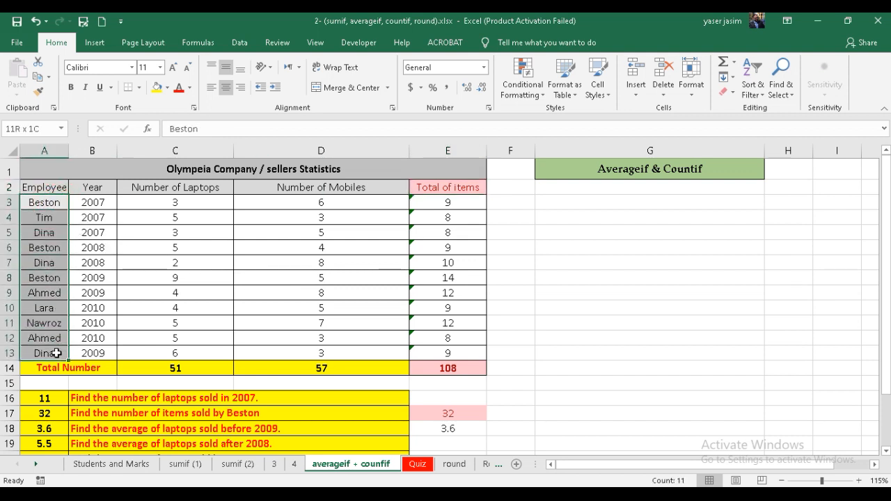
pyautogui.moveTo(111, 203); pyautogui.dragTo(111, 353)
pyautogui.click(182, 202)
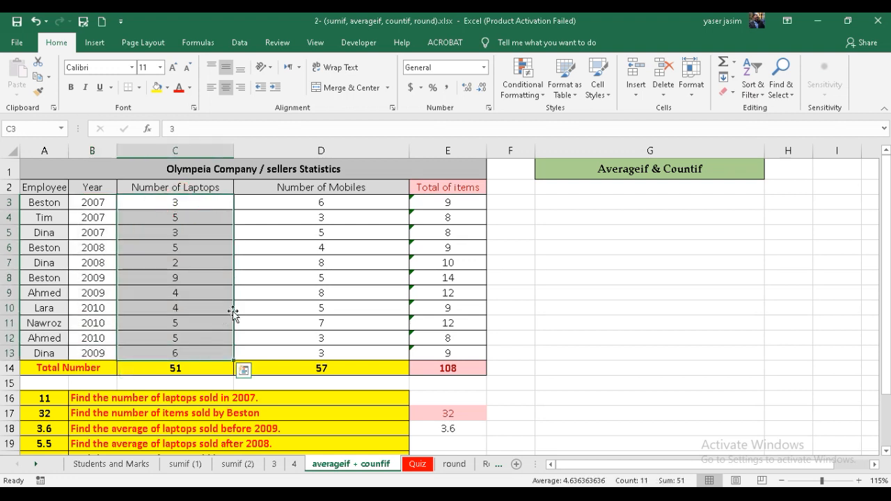
pyautogui.moveTo(354, 202); pyautogui.dragTo(341, 353)
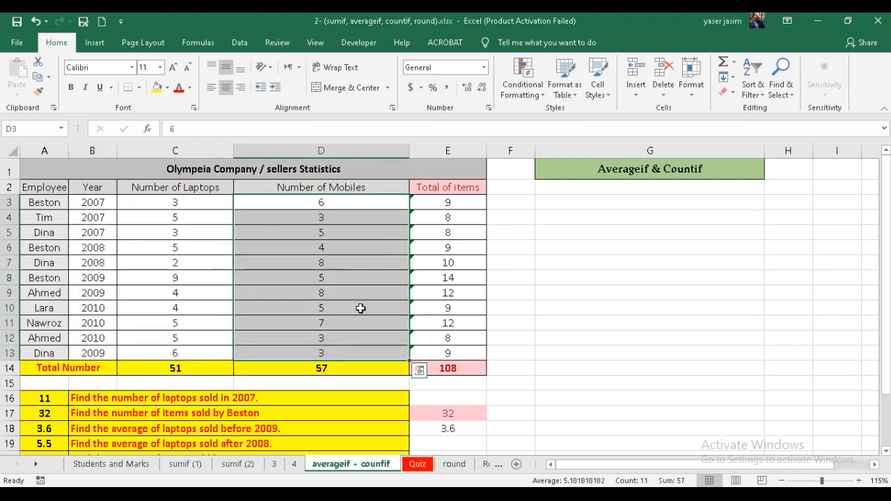
pyautogui.moveTo(423, 203); pyautogui.dragTo(445, 353)
pyautogui.click(445, 372)
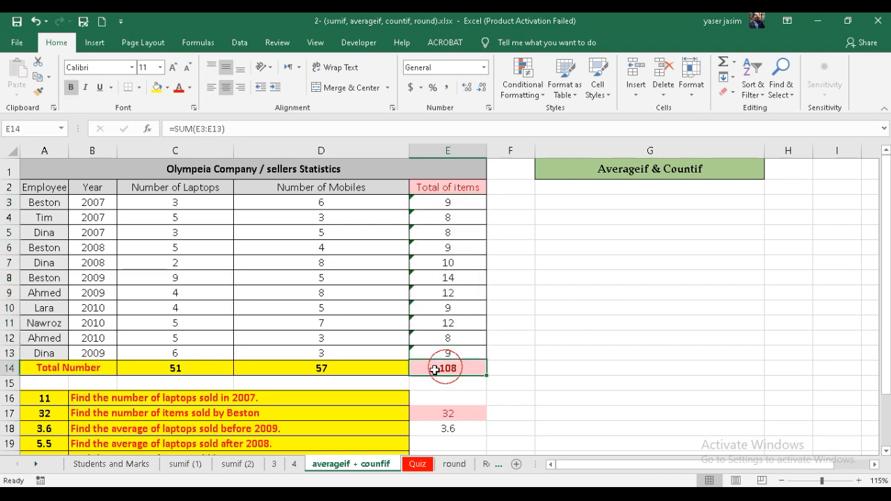
pyautogui.click(378, 366)
pyautogui.click(192, 375)
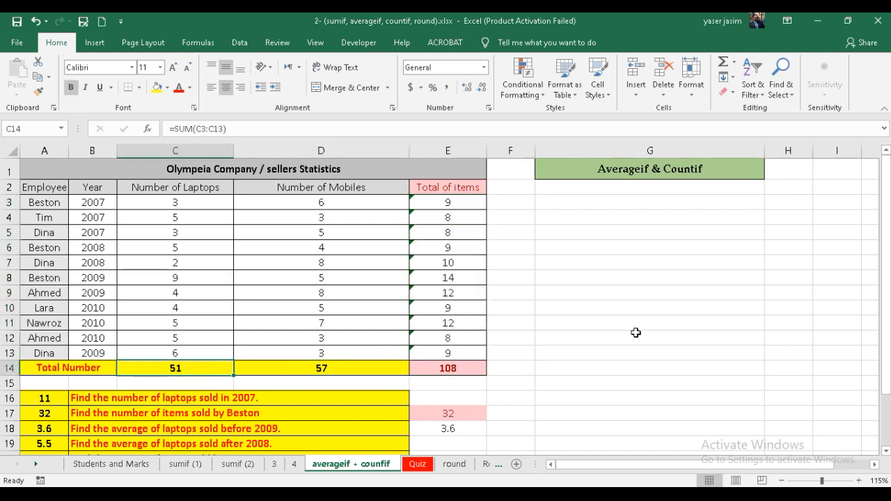
pyautogui.scroll(-1, 632, 325)
pyautogui.scroll(-1, 630, 324)
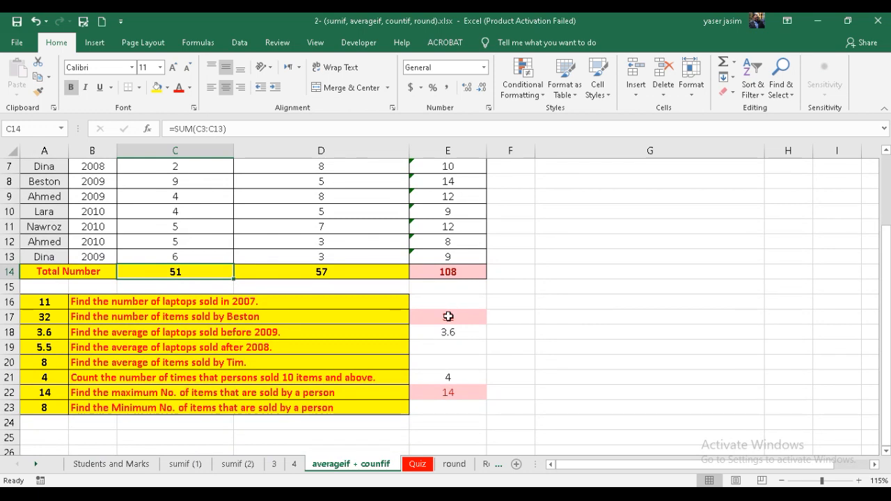
# - Start a SUMIF formula in E16 with the year cells B3:B13 as the criteria range
pyautogui.click(449, 303)
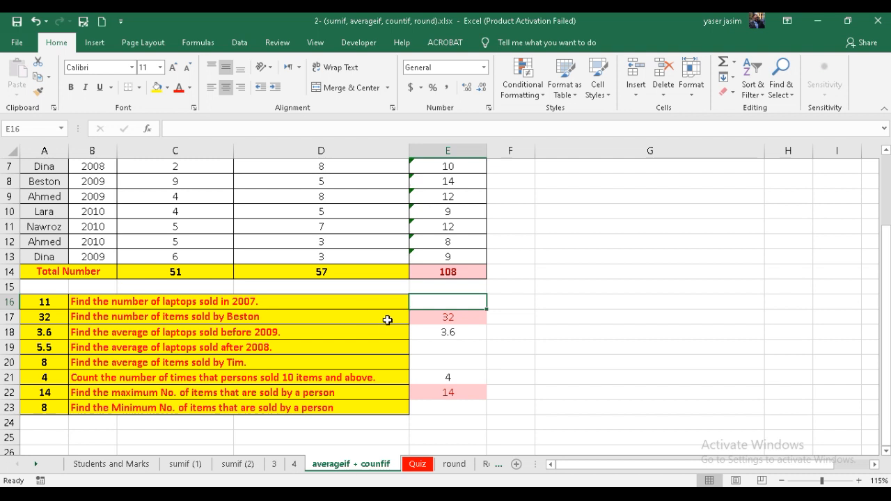
pyautogui.write('=')
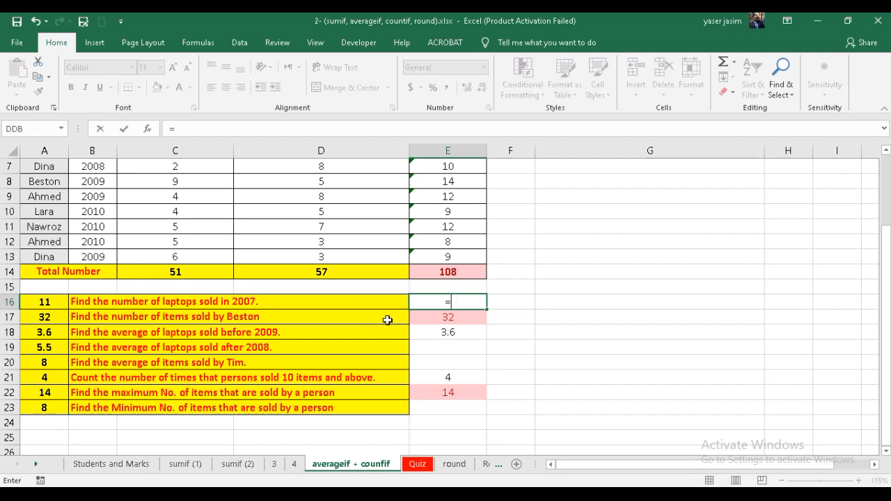
pyautogui.write('sum')
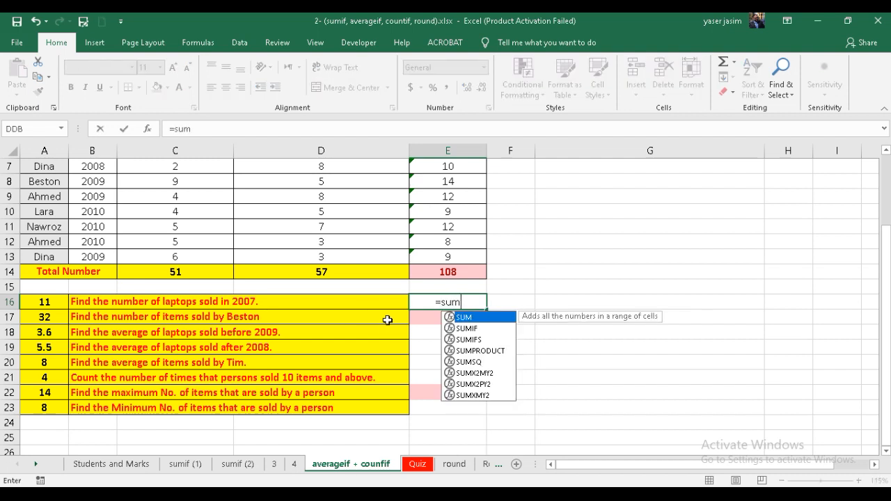
pyautogui.doubleClick(472, 329)
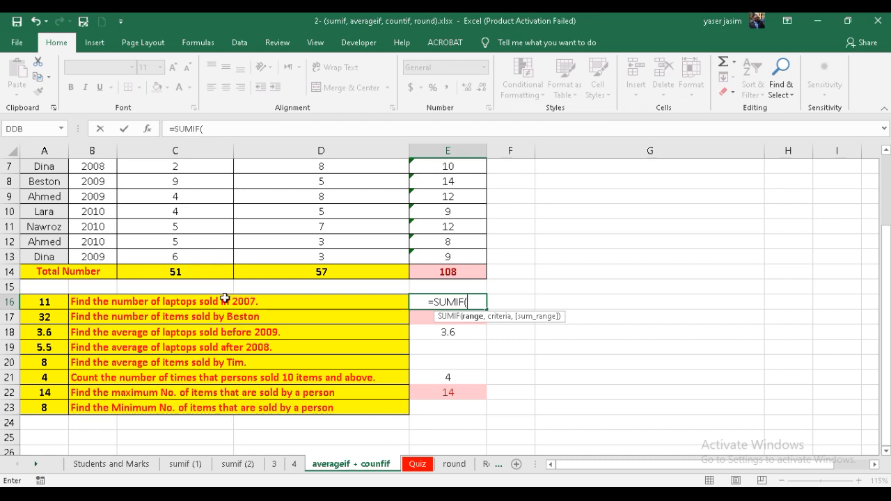
pyautogui.scroll(2, 228, 291)
pyautogui.moveTo(82, 202); pyautogui.dragTo(88, 353)
pyautogui.write(',')
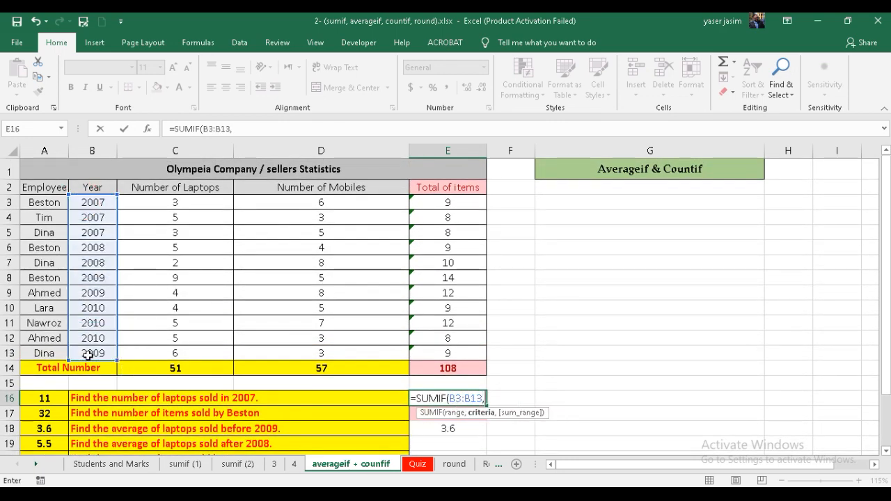
# - Complete the SUMIF formula in E16 with B5 as the criterion and the laptop counts C3:C13 as the sum range
pyautogui.click(98, 233)
pyautogui.write(',')
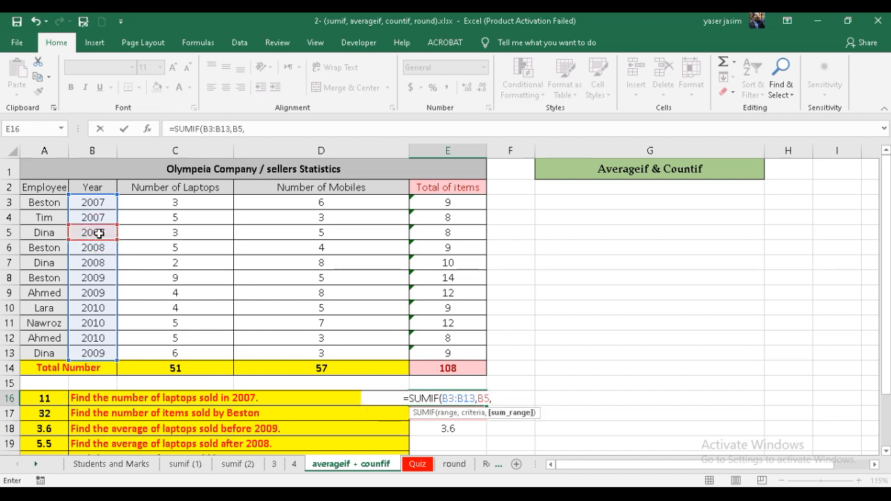
pyautogui.moveTo(234, 207); pyautogui.dragTo(198, 350)
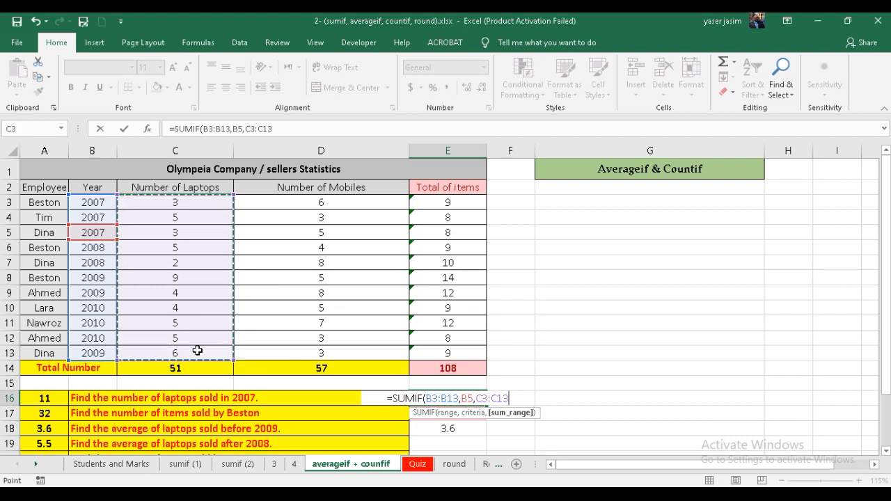
pyautogui.write(')')
pyautogui.press('Return')
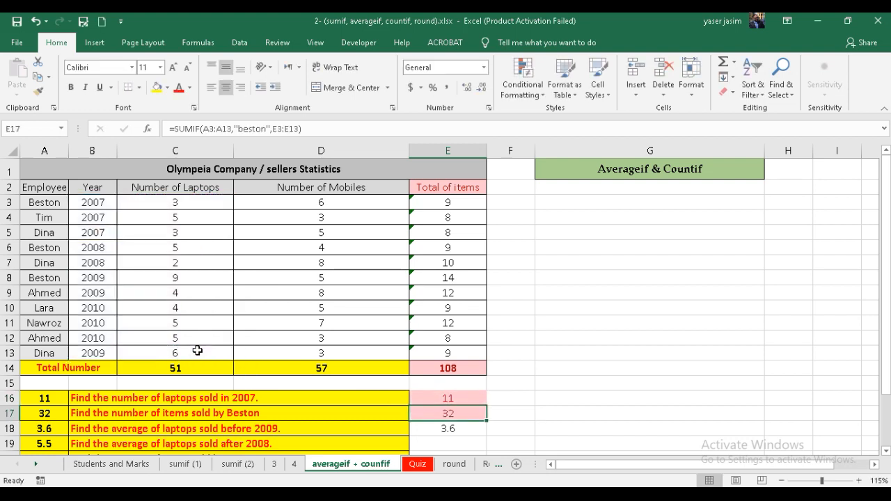
# - Review the formulas in E16 and E17 and highlight row 17, the question about items sold by one employee
pyautogui.click(451, 401)
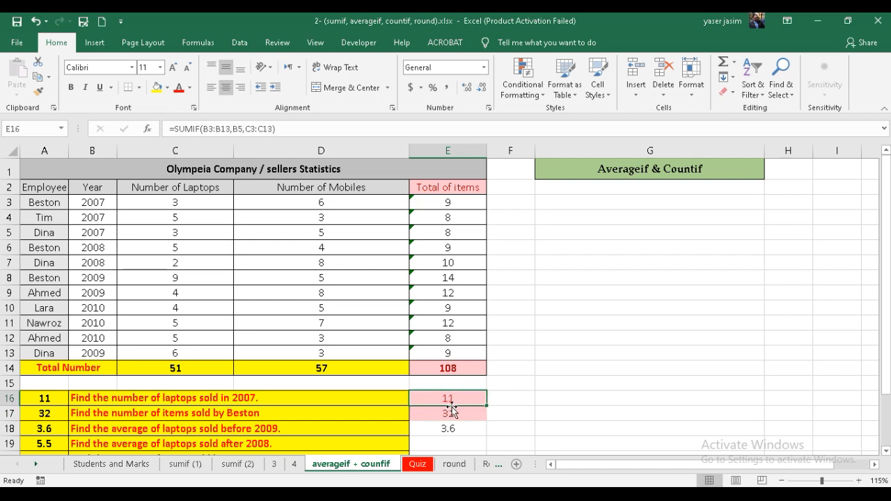
pyautogui.click(451, 412)
pyautogui.click(5, 413)
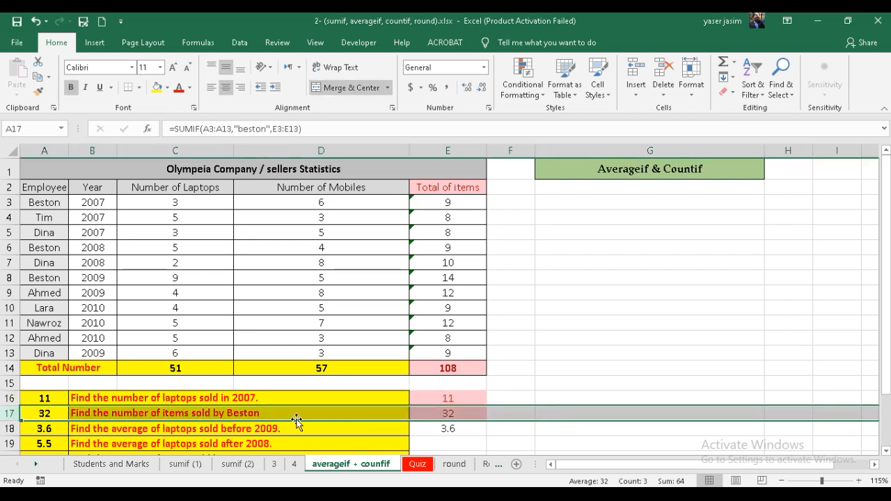
# - Start a SUMIF formula in E17 with the employee cells A3:A13 as the criteria range
pyautogui.click(448, 413)
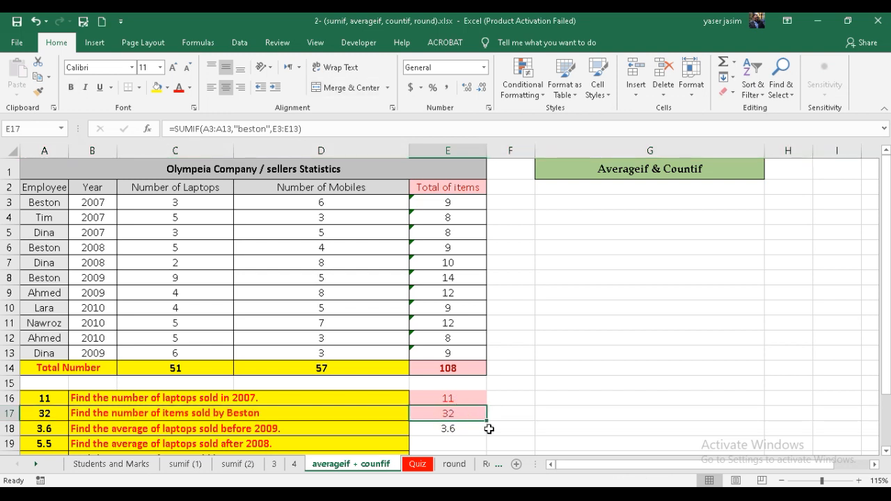
pyautogui.write('=sum')
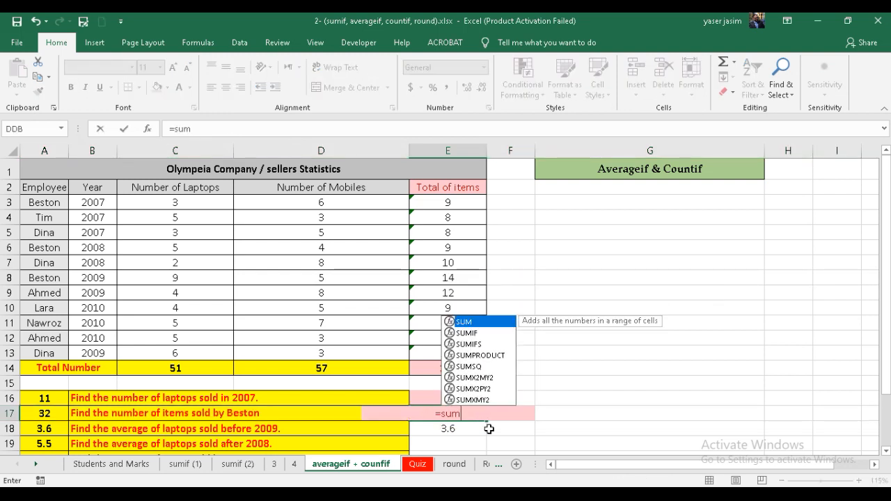
pyautogui.write('if')
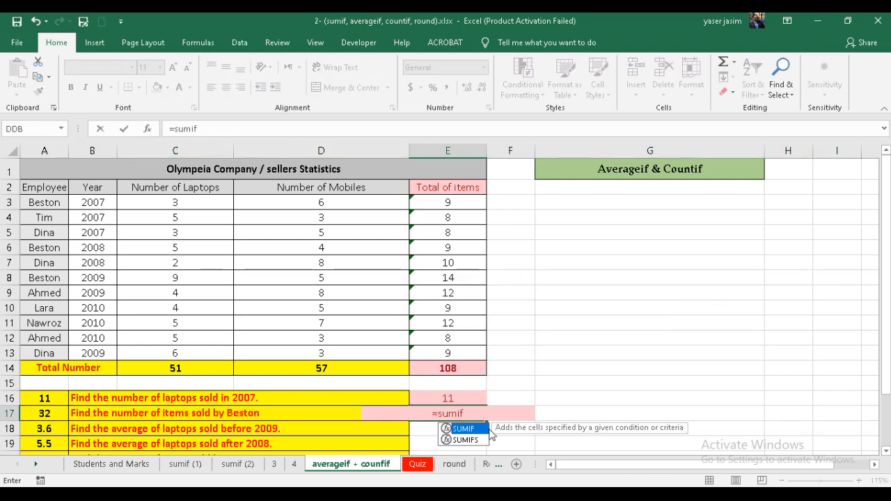
pyautogui.doubleClick(465, 428)
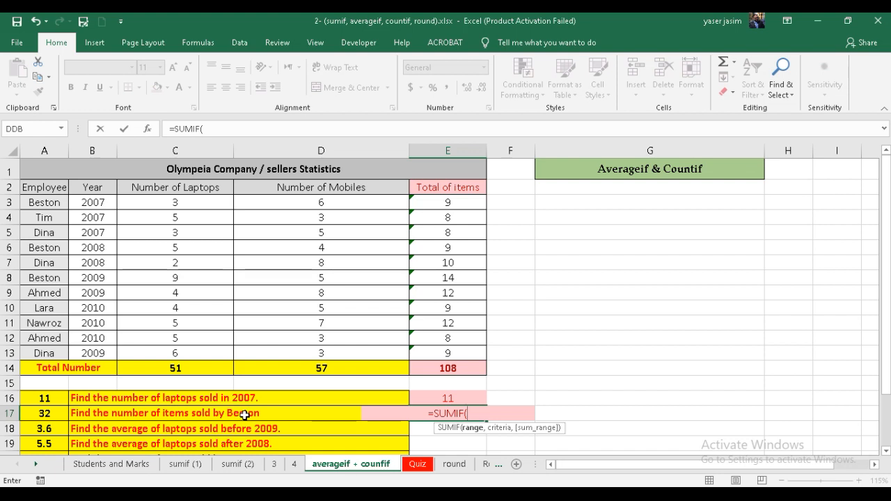
pyautogui.moveTo(43, 205); pyautogui.dragTo(42, 352)
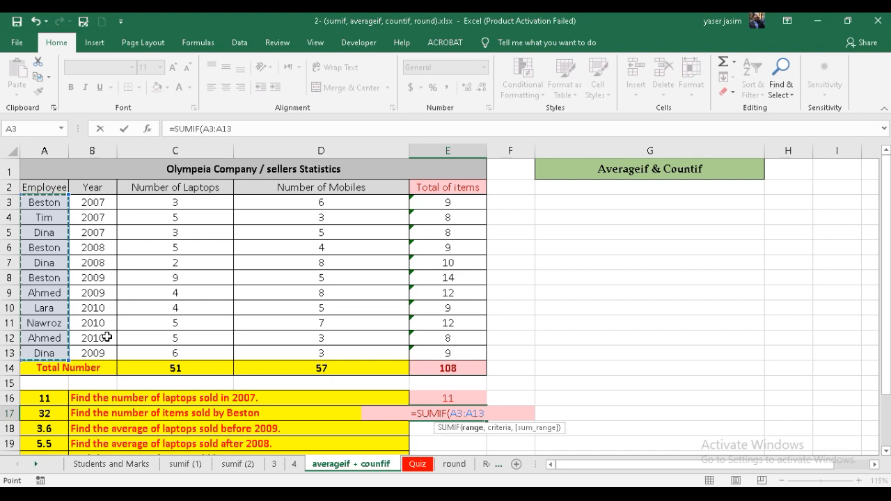
pyautogui.write(',')
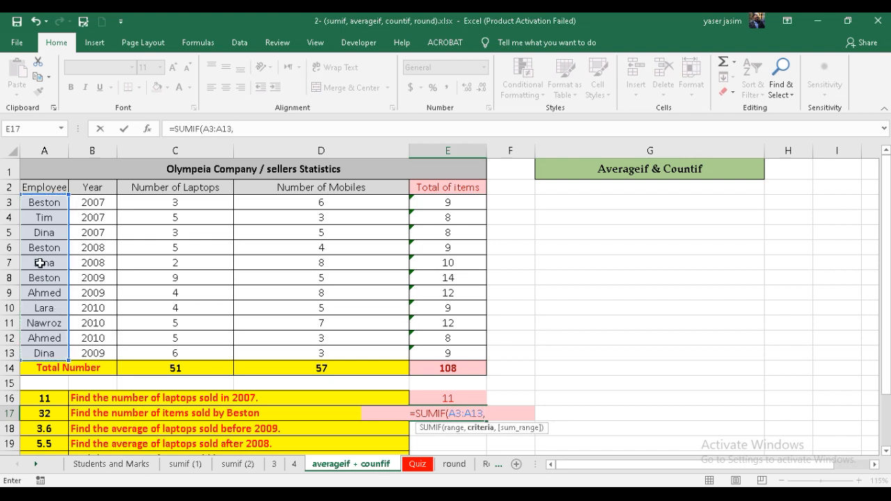
# - Complete the SUMIF formula in E17 with A3 as the criterion and the item totals E3:E13 as the sum range
pyautogui.click(45, 205)
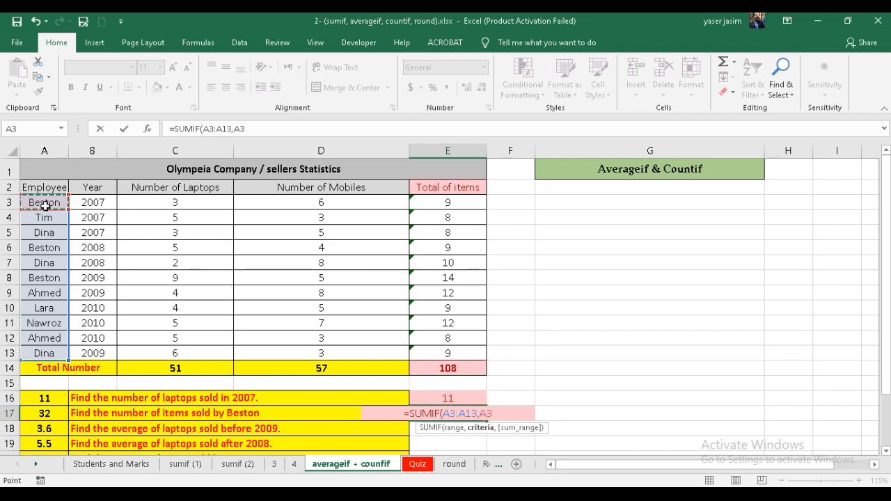
pyautogui.write(',')
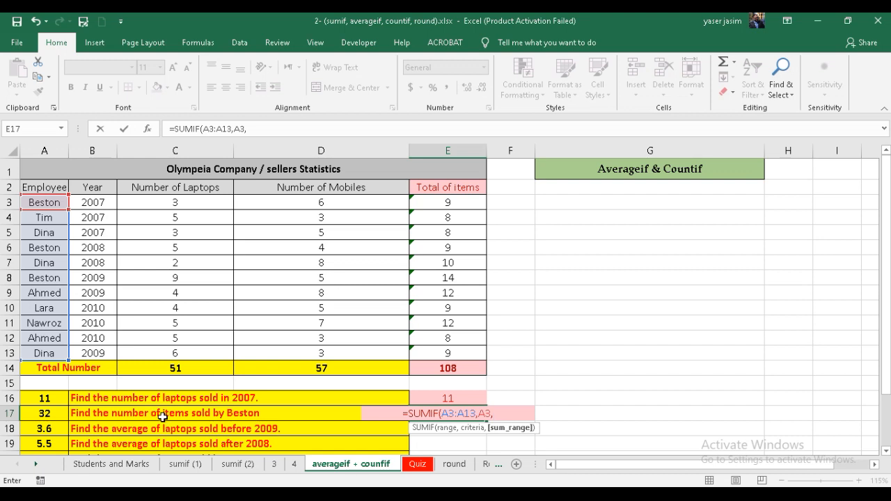
pyautogui.moveTo(459, 201); pyautogui.dragTo(463, 352)
pyautogui.press('Return')
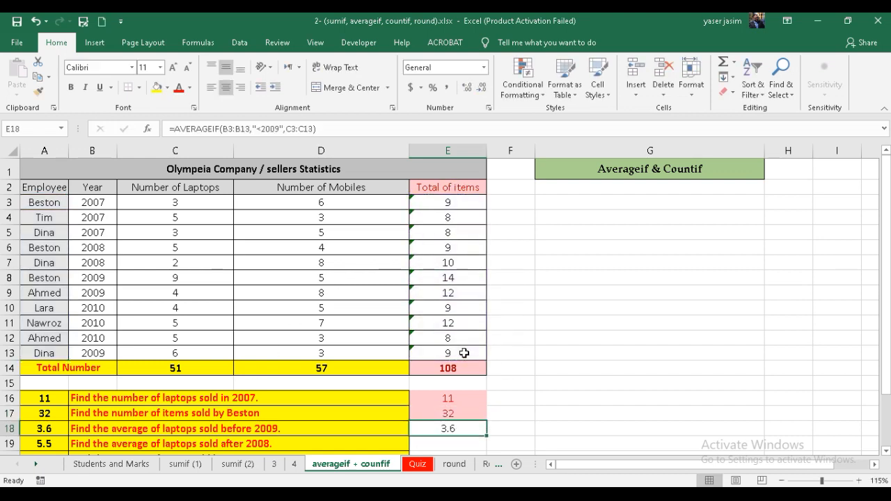
pyautogui.click(436, 416)
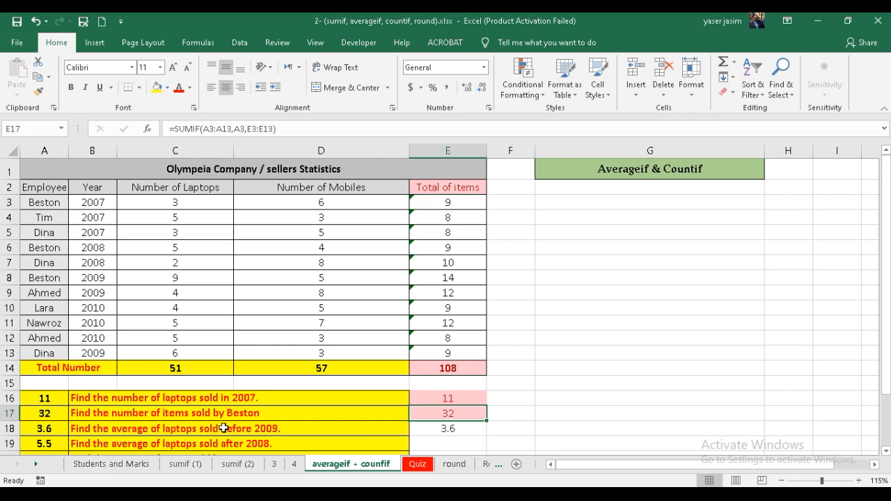
# - Start an AVERAGEIF formula in E18 with the year cells B3:B13 as the criteria range
pyautogui.click(447, 430)
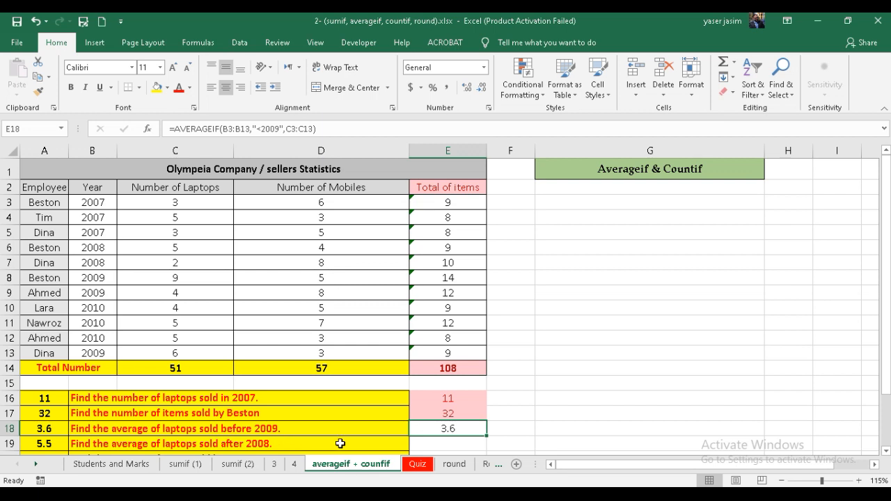
pyautogui.write('=')
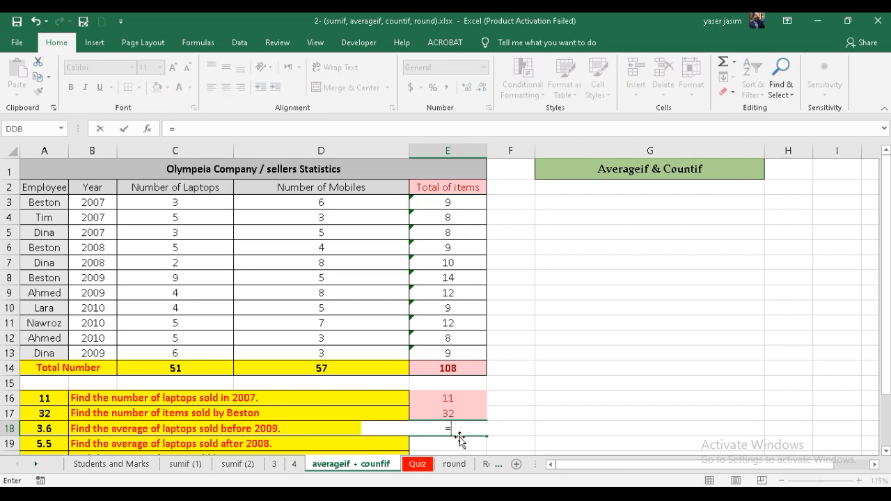
pyautogui.write('av')
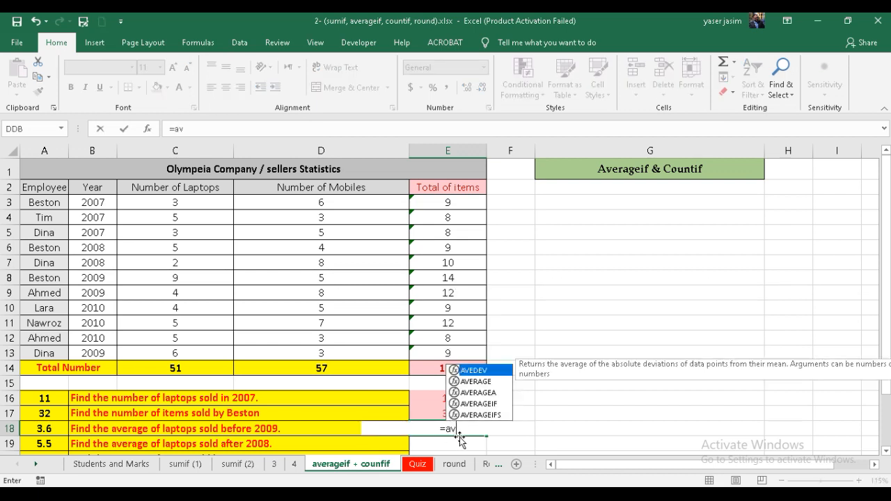
pyautogui.write('erage')
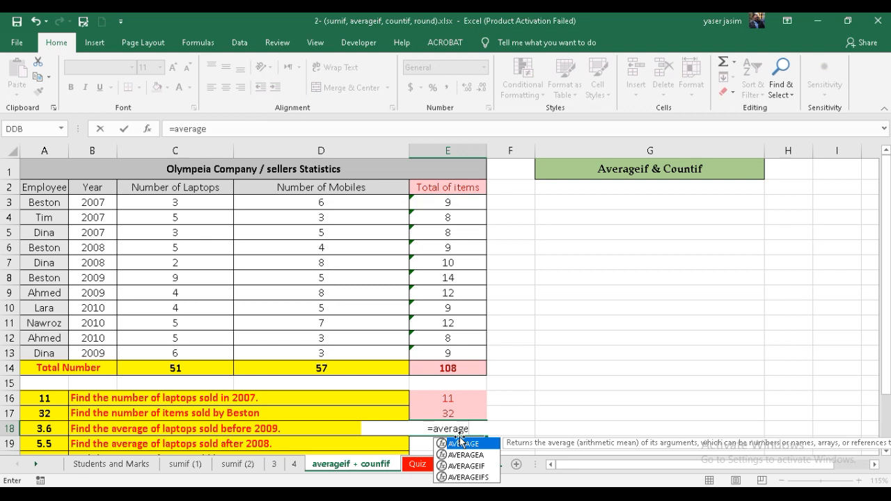
pyautogui.doubleClick(472, 466)
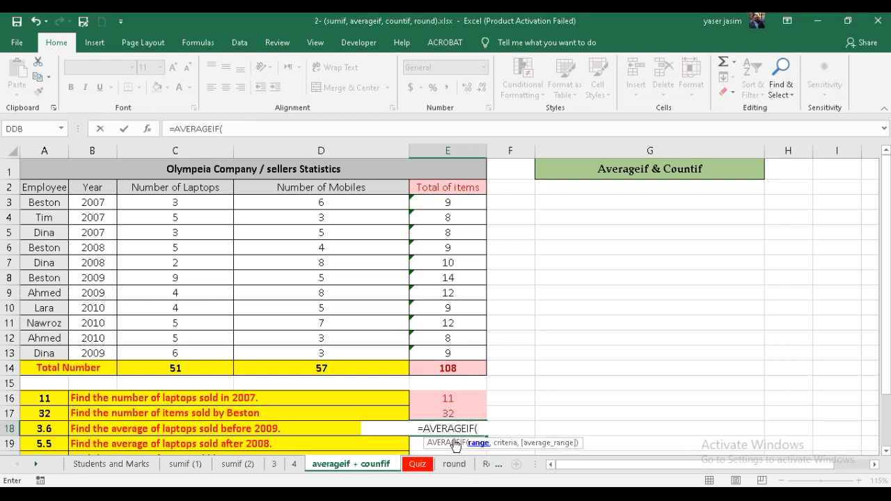
pyautogui.moveTo(92, 203); pyautogui.dragTo(94, 351)
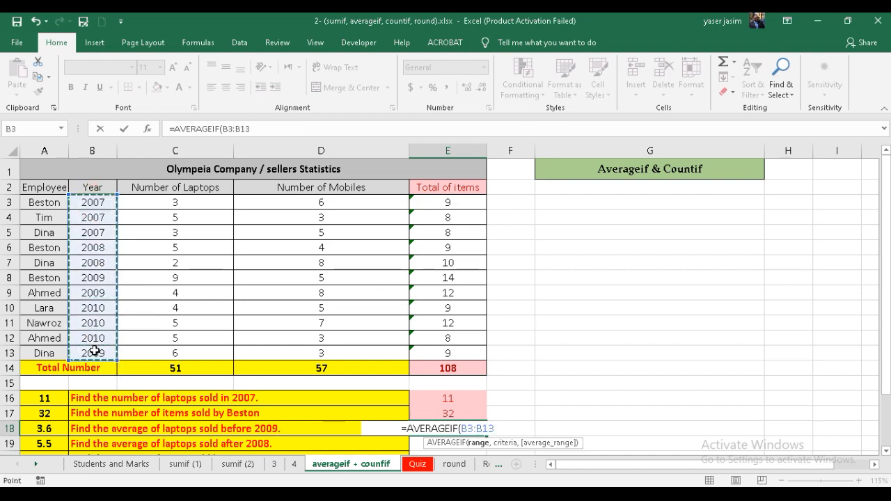
pyautogui.write(',')
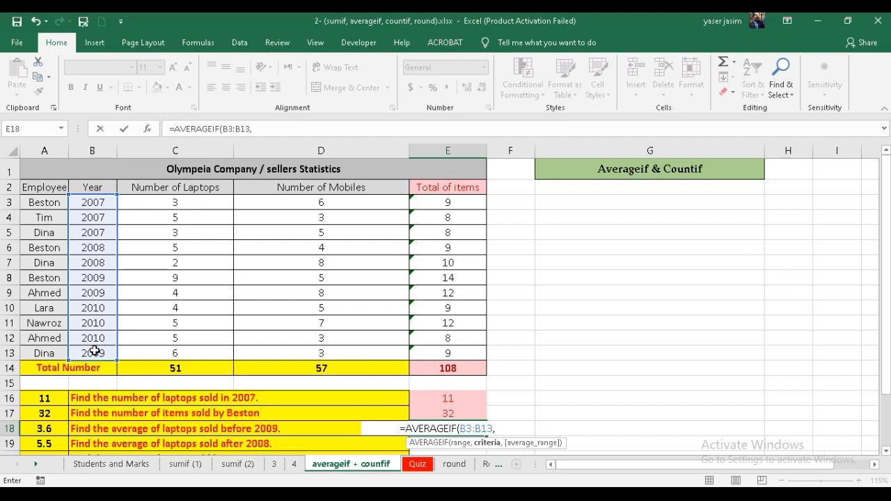
# - Complete the AVERAGEIF formula in E18 with the criterion "<2009" and the laptop counts C3:C13 as the average range
pyautogui.write('<')
pyautogui.press('BackSpace')
pyautogui.write('"')
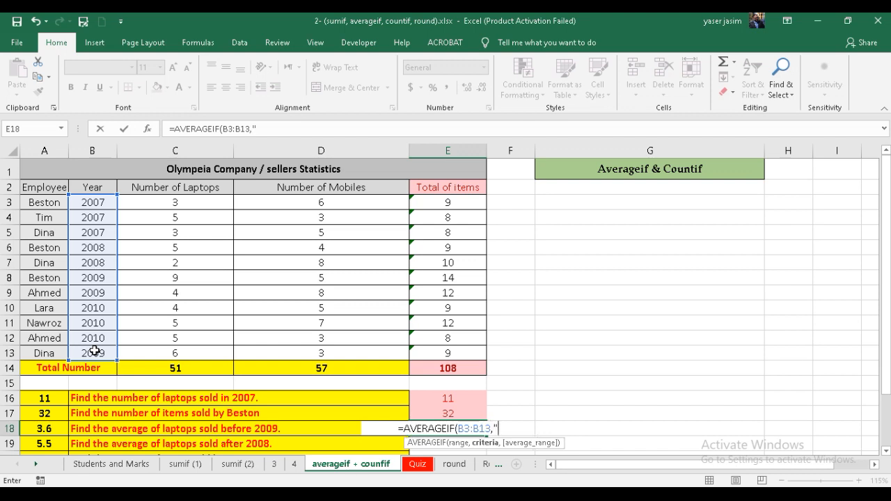
pyautogui.write('<')
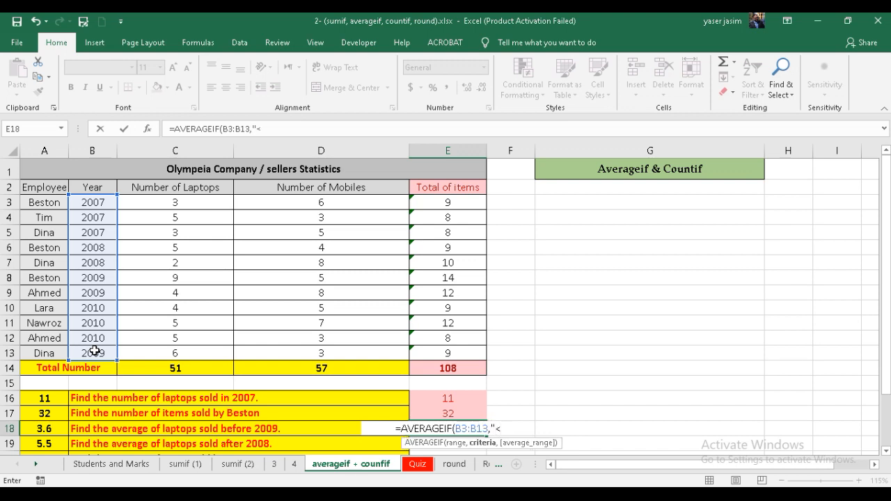
pyautogui.write('2009')
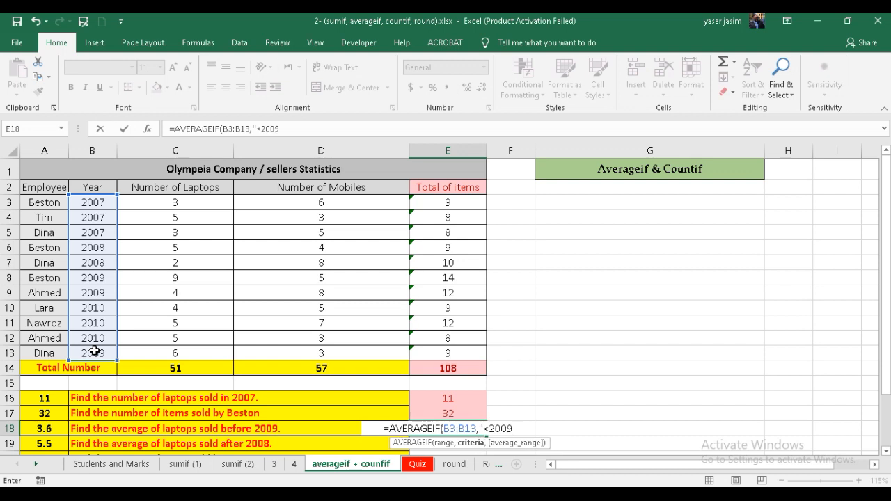
pyautogui.write('"')
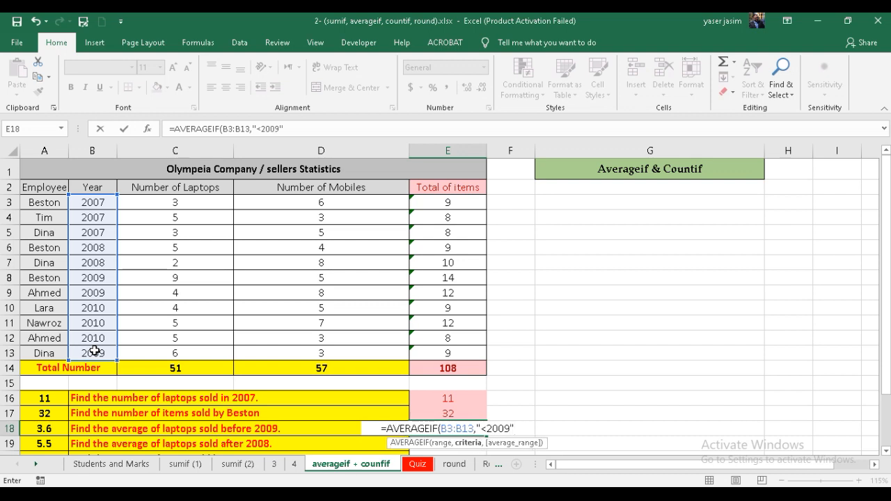
pyautogui.write(',')
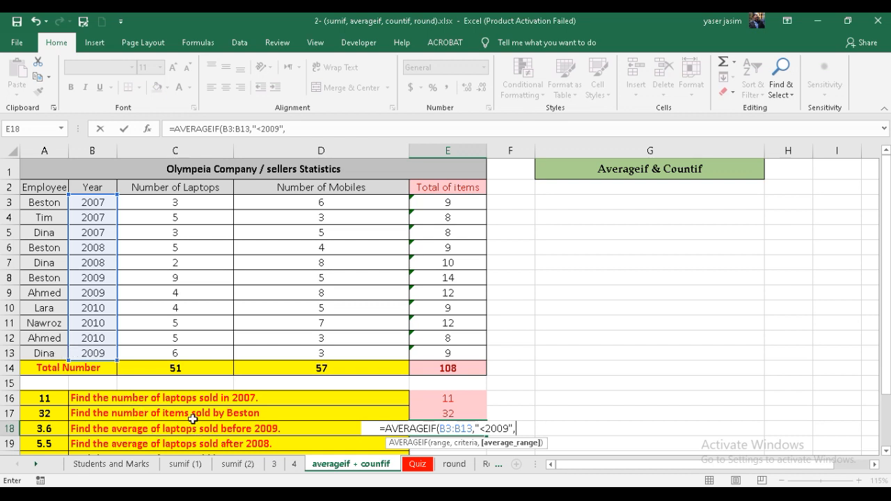
pyautogui.moveTo(201, 204); pyautogui.dragTo(198, 355)
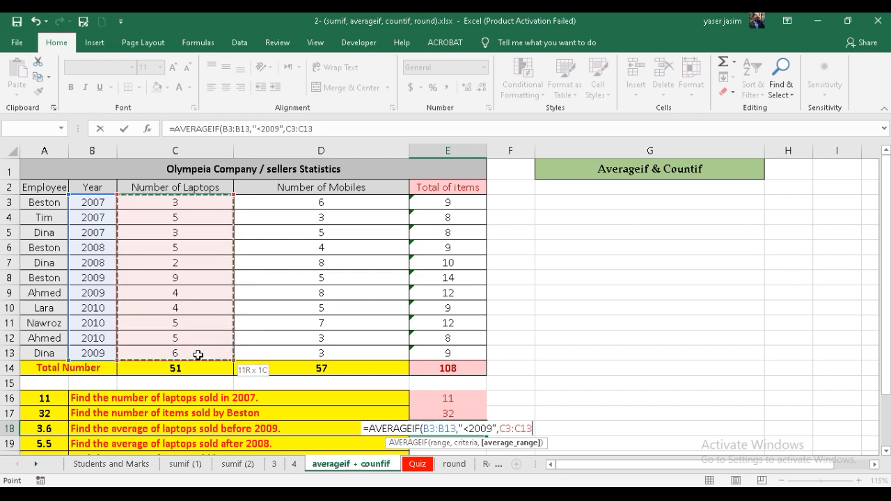
pyautogui.press('Return')
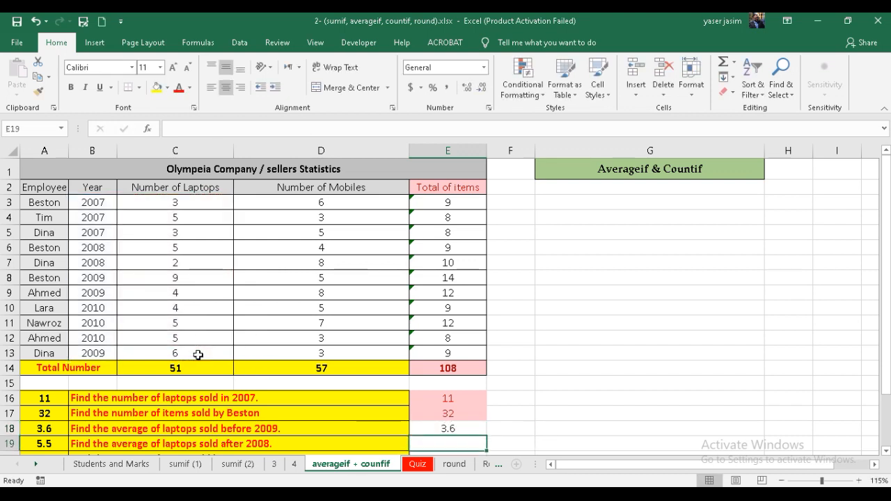
pyautogui.click(442, 431)
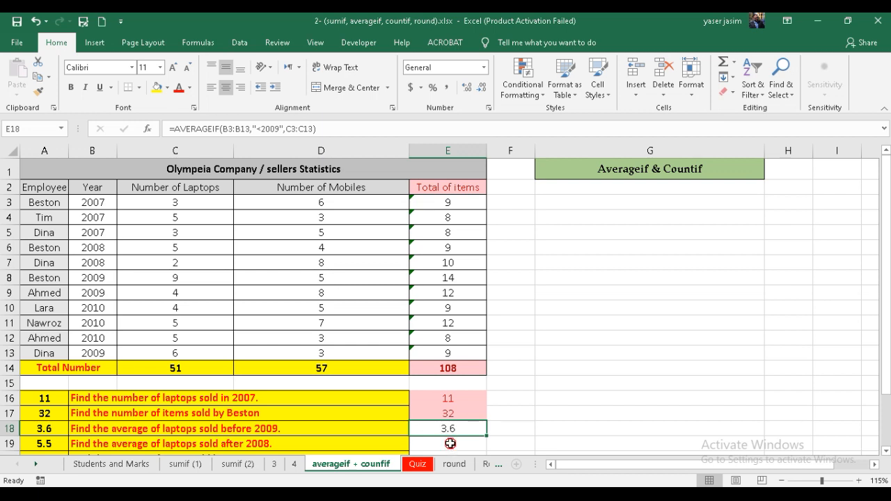
# - Start an AVERAGEIF formula in E19 with the year cells B3:B13 as the criteria range
pyautogui.click(450, 447)
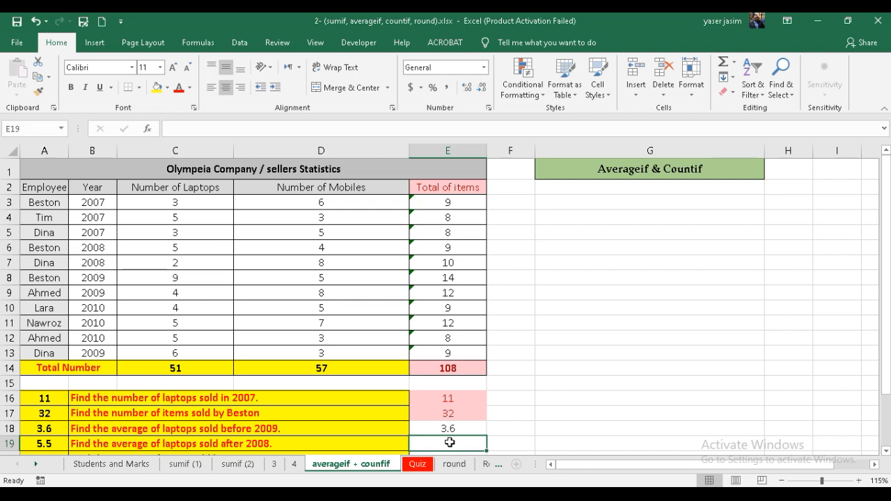
pyautogui.scroll(-1, 449, 442)
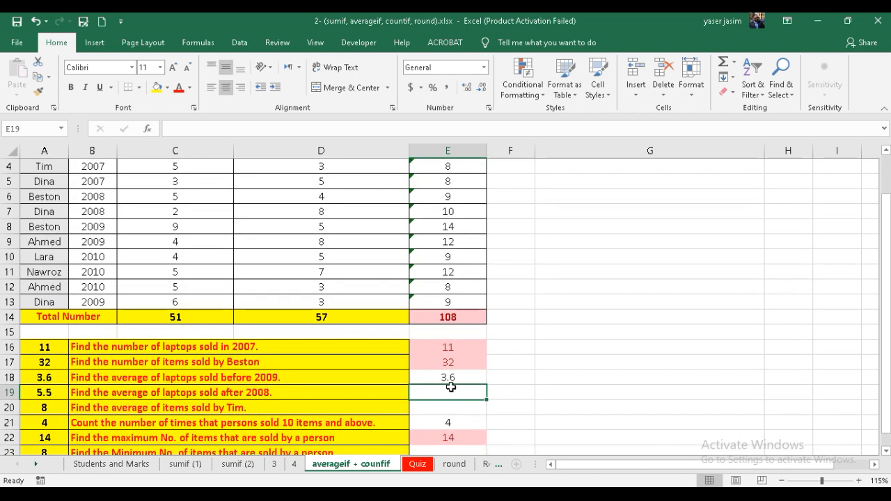
pyautogui.write('=aver')
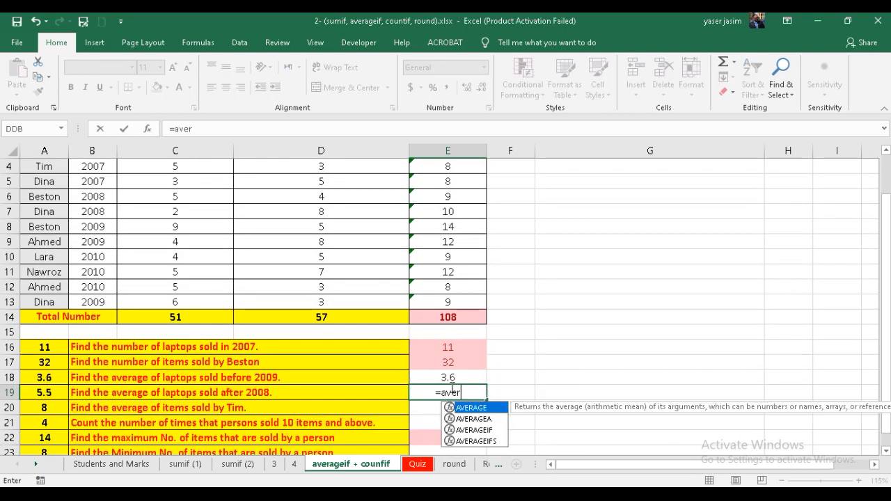
pyautogui.write('age')
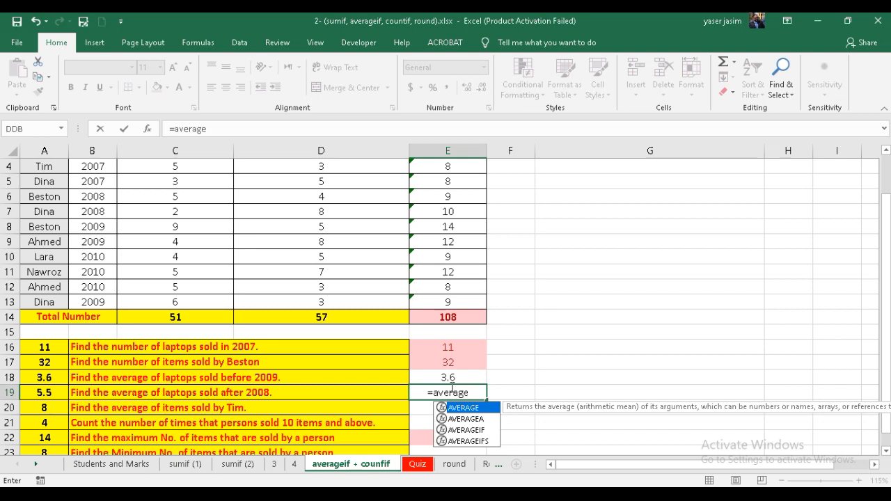
pyautogui.doubleClick(468, 429)
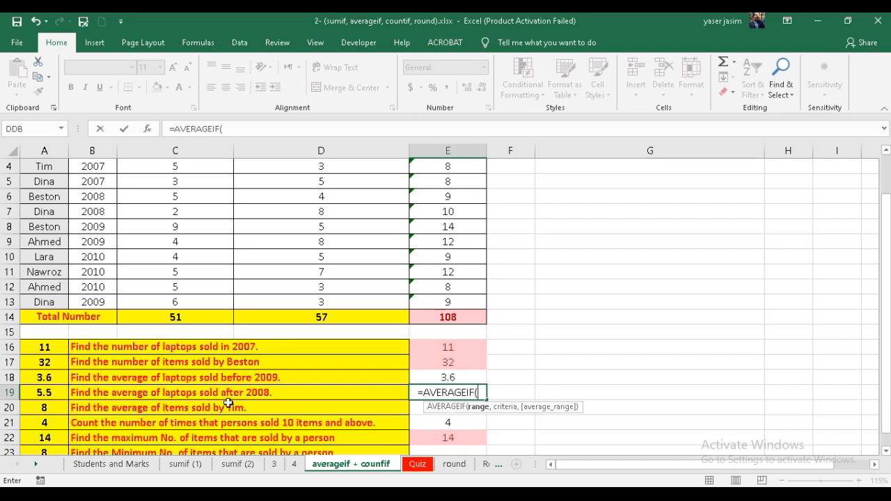
pyautogui.scroll(2, 94, 196)
pyautogui.moveTo(94, 200); pyautogui.dragTo(111, 353)
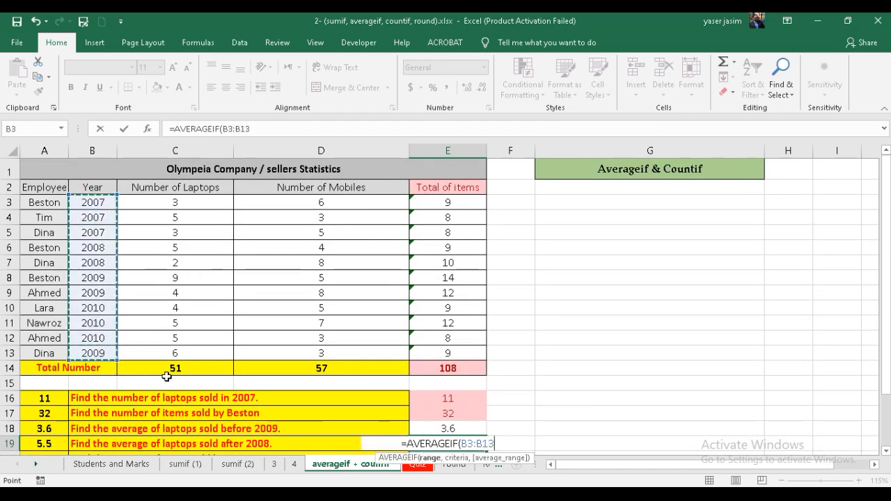
# - Complete the AVERAGEIF formula in E19 with the criterion ">2008" and the laptop counts C3:C13 as the average range
pyautogui.write(',"')
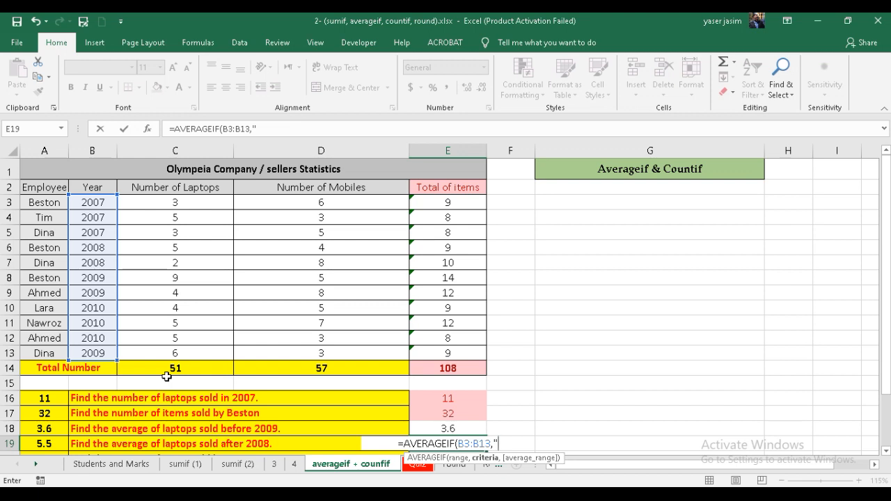
pyautogui.write('>2008')
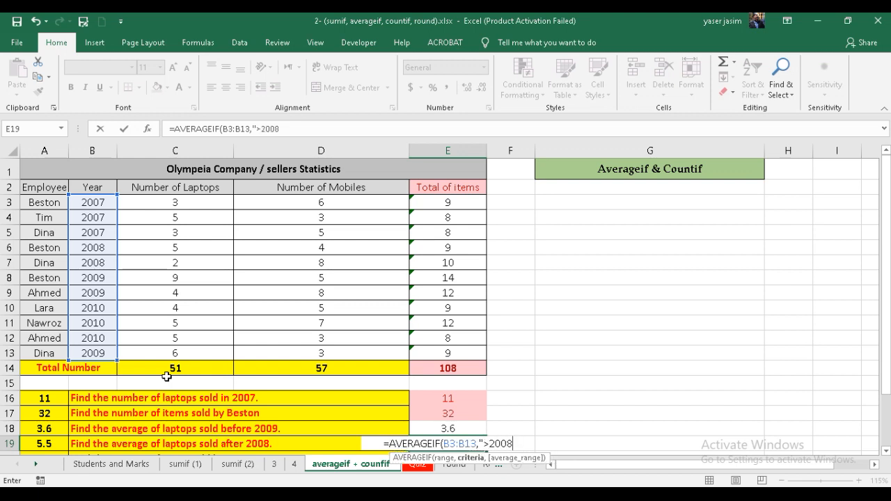
pyautogui.write('",')
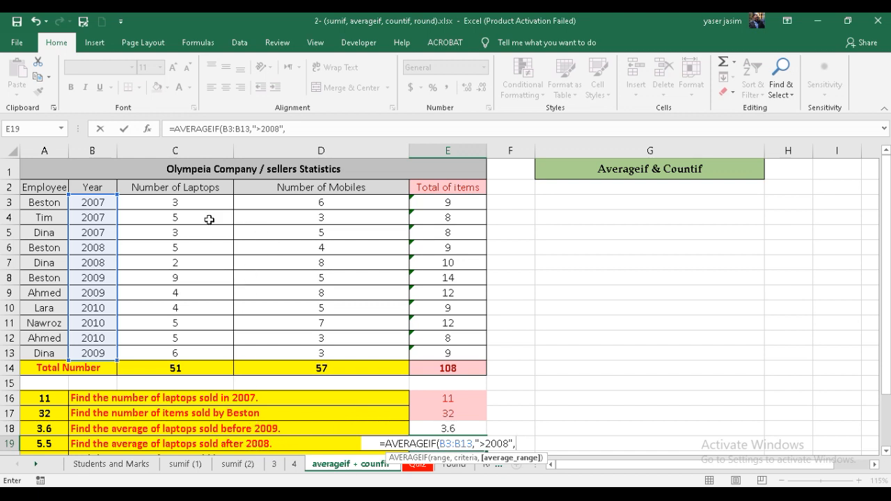
pyautogui.moveTo(171, 202); pyautogui.dragTo(170, 346)
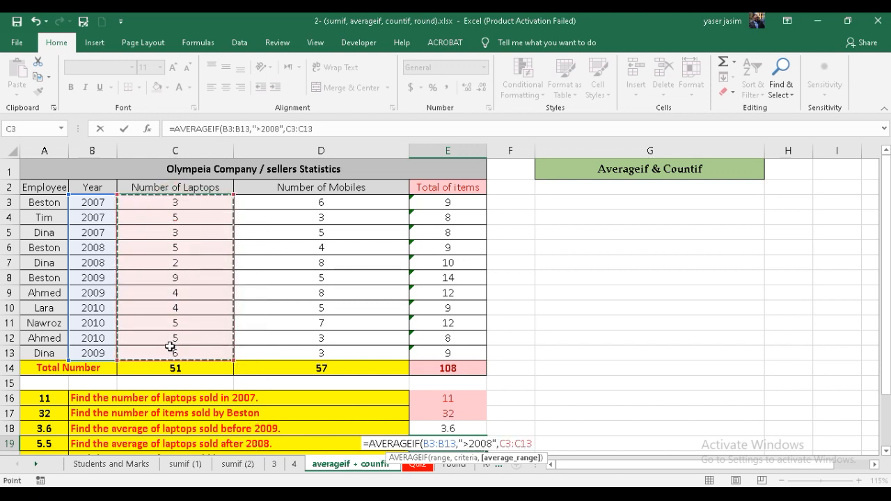
pyautogui.press('Return')
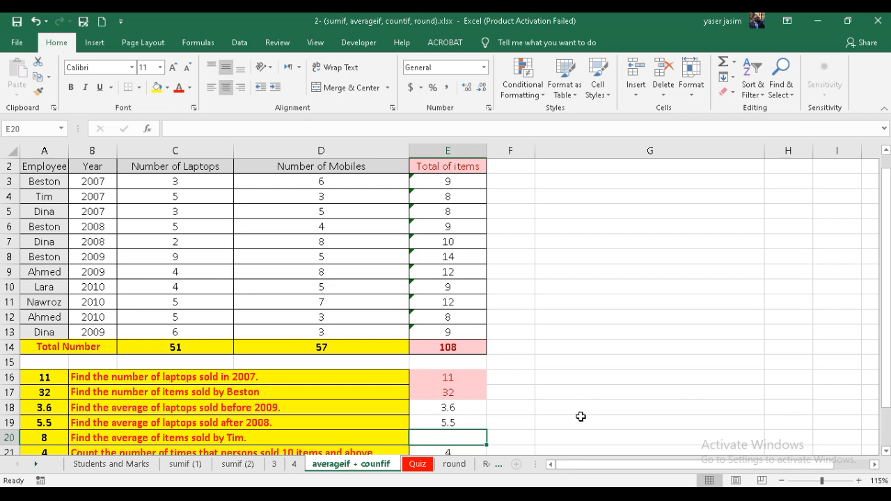
# - Start an AVERAGEIF formula in E20 with the employee cells A3:A13 as the criteria range
pyautogui.write('=')
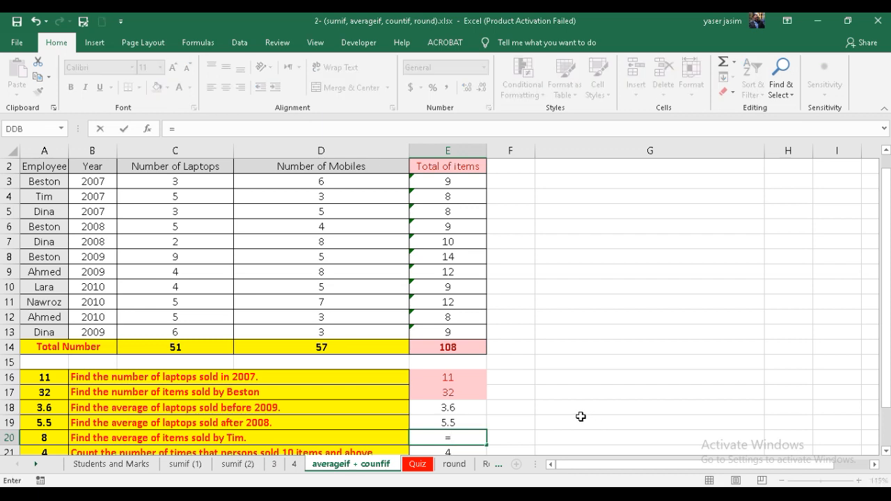
pyautogui.write('average')
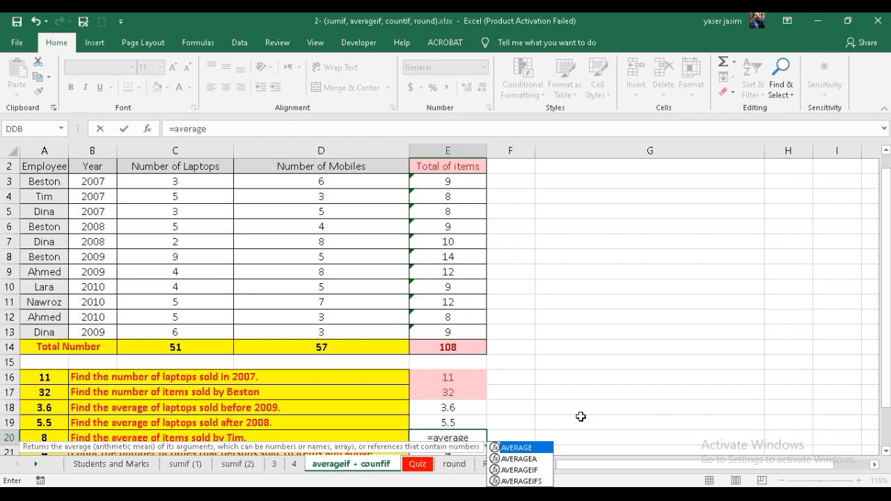
pyautogui.doubleClick(533, 469)
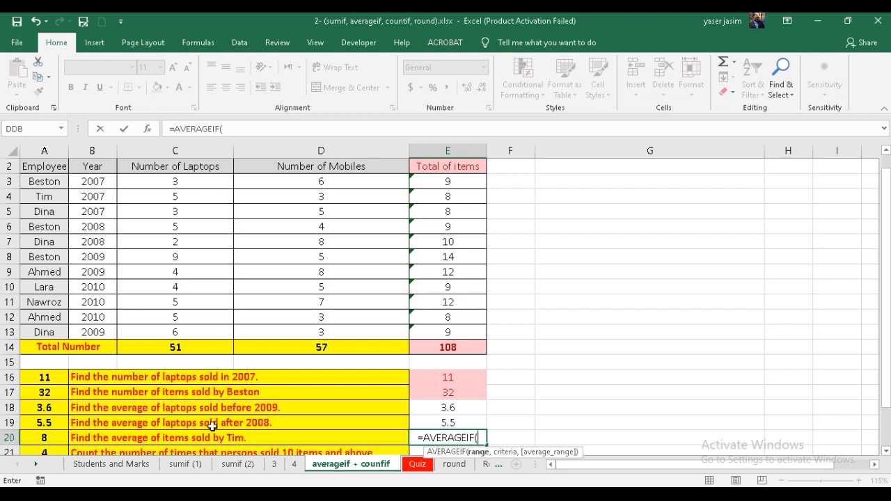
pyautogui.moveTo(45, 183); pyautogui.dragTo(51, 332)
pyautogui.write(',')
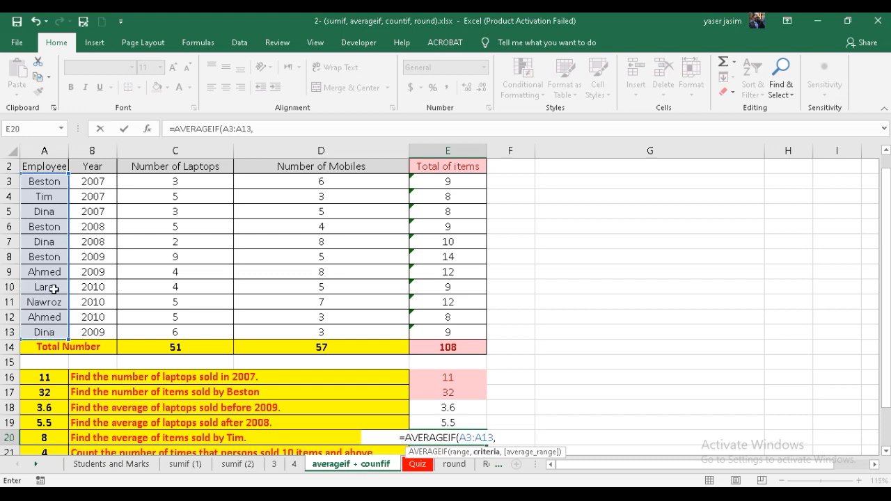
# - Complete the AVERAGEIF formula in E20 with A4 as the criterion and the item totals E3:E13 as the average range
pyautogui.click(42, 198)
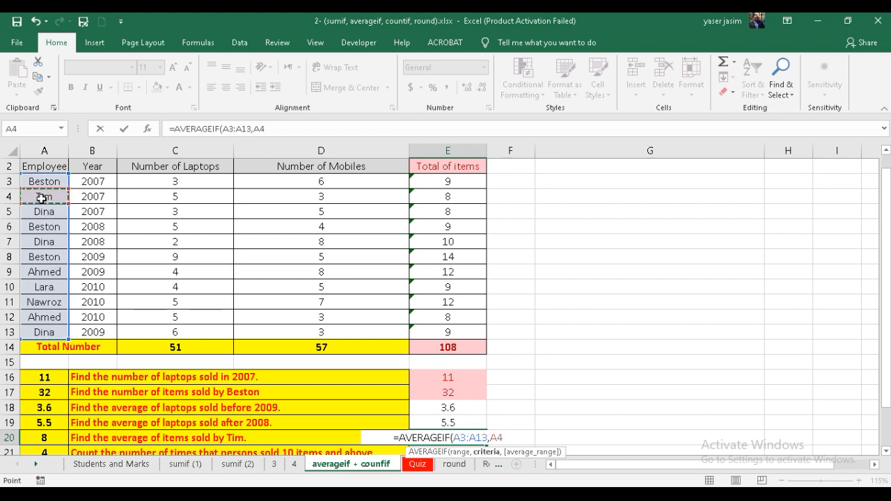
pyautogui.write(',')
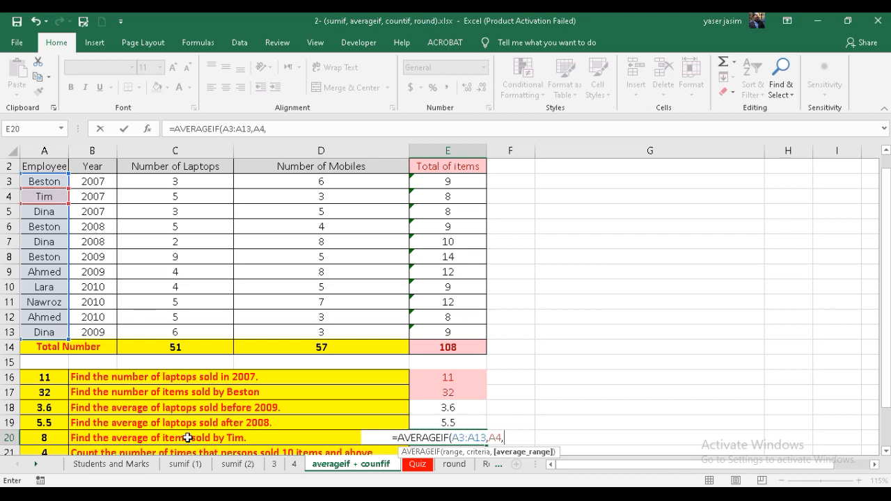
pyautogui.moveTo(449, 181); pyautogui.dragTo(451, 332)
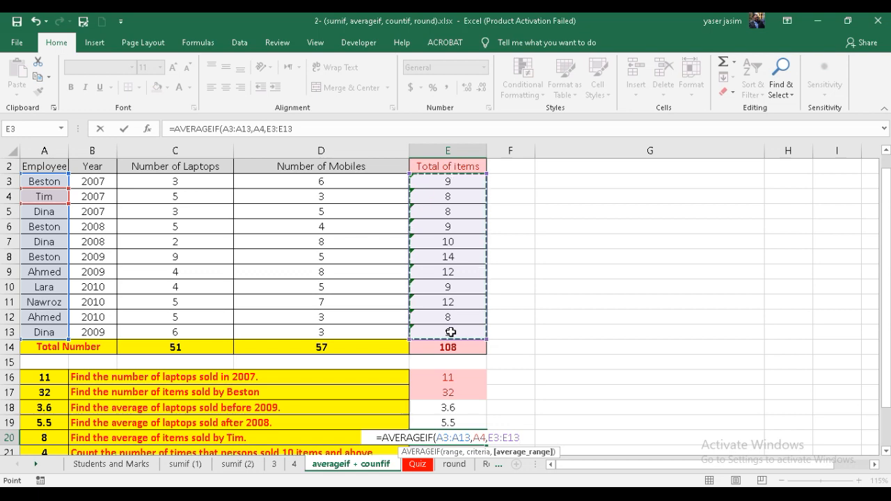
pyautogui.press('Return')
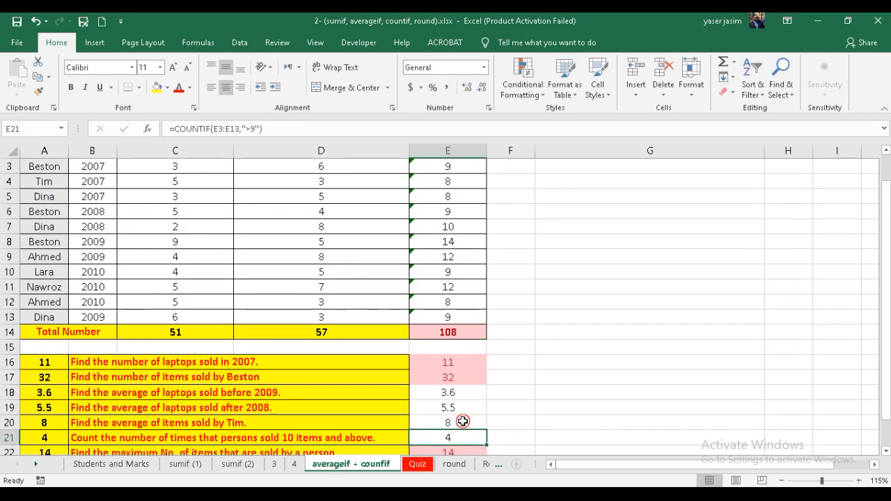
pyautogui.click(462, 421)
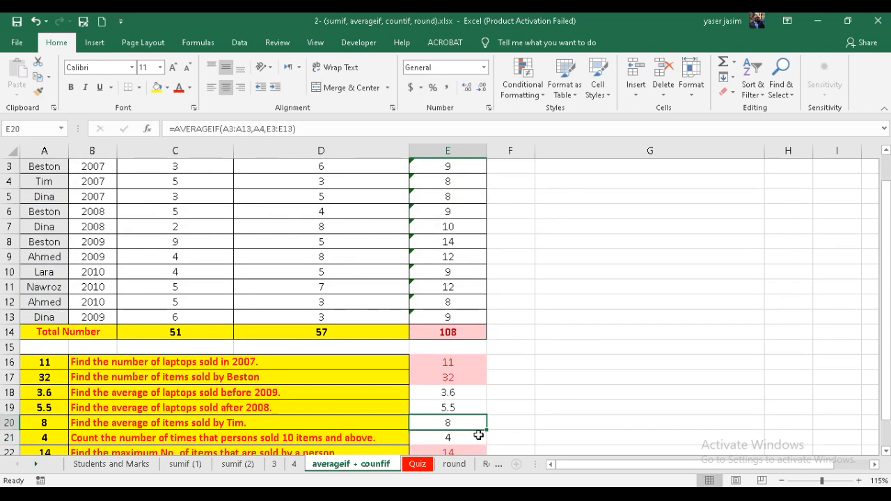
pyautogui.scroll(1, 478, 435)
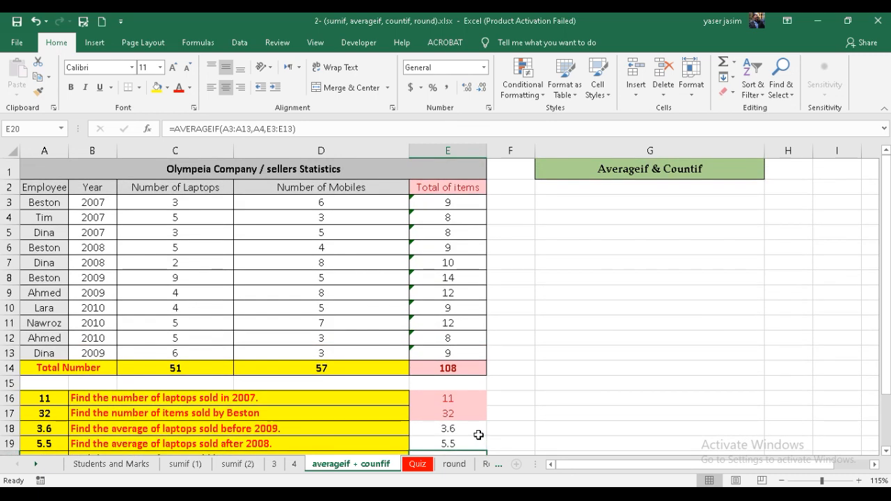
# - Clear the existing COUNTIF formula from E21, beside the question about persons who sold 10 items and above
pyautogui.scroll(-2, 478, 435)
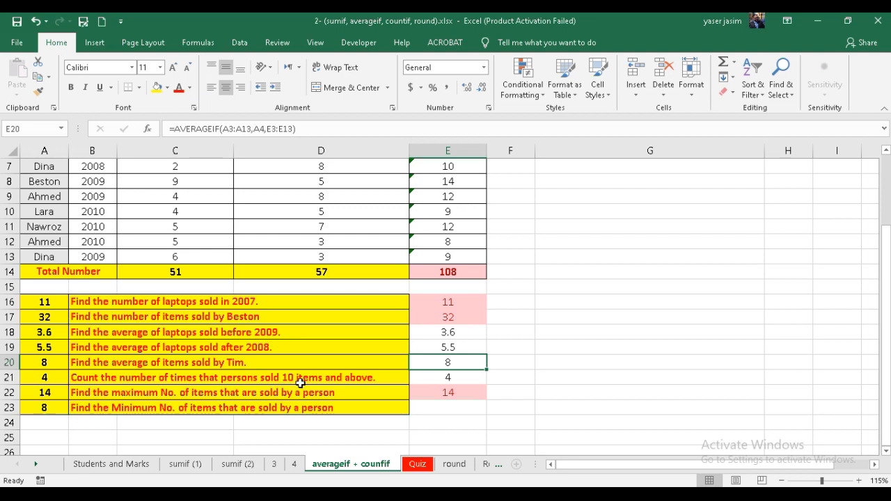
pyautogui.click(436, 378)
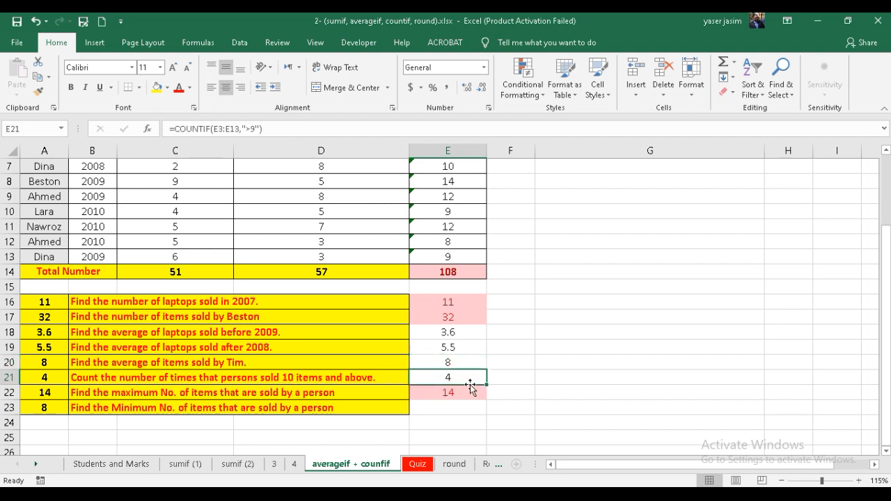
pyautogui.press('Delete')
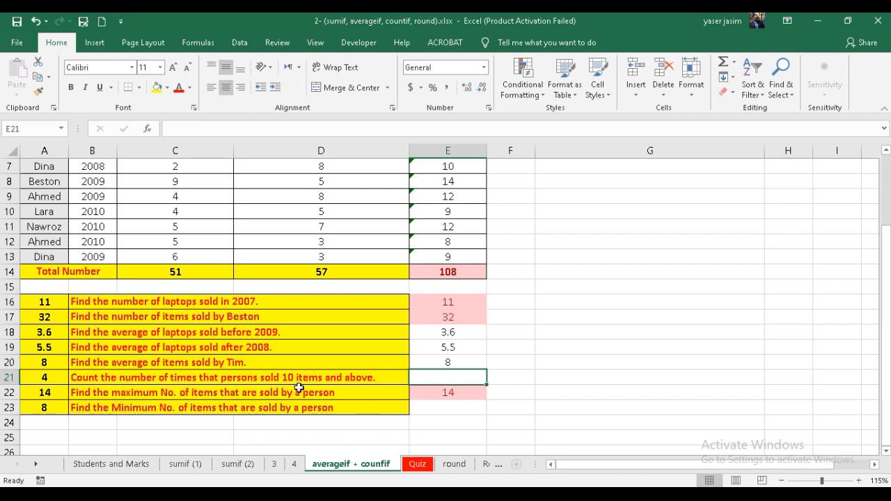
pyautogui.doubleClick(387, 377)
pyautogui.press('BackSpace')
pyautogui.press('BackSpace')
pyautogui.press('BackSpace')
pyautogui.press('BackSpace')
pyautogui.press('BackSpace')
pyautogui.press('BackSpace')
pyautogui.press('BackSpace')
pyautogui.press('BackSpace')
pyautogui.press('BackSpace')
pyautogui.press('BackSpace')
pyautogui.press('BackSpace')
pyautogui.press('BackSpace')
pyautogui.press('BackSpace')
pyautogui.press('BackSpace')
pyautogui.press('BackSpace')
pyautogui.press('BackSpace')
pyautogui.press('BackSpace')
pyautogui.press('BackSpace')
pyautogui.press('BackSpace')
pyautogui.press('BackSpace')
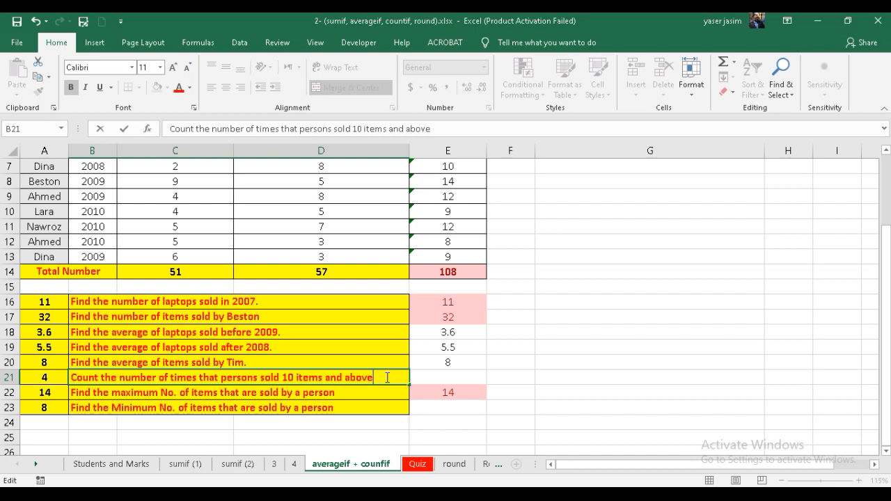
pyautogui.press('BackSpace')
pyautogui.press('BackSpace')
pyautogui.press('BackSpace')
pyautogui.press('BackSpace')
pyautogui.press('BackSpace')
pyautogui.press('BackSpace')
pyautogui.press('BackSpace')
pyautogui.press('BackSpace')
pyautogui.press('BackSpace')
pyautogui.press('BackSpace')
pyautogui.press('BackSpace')
pyautogui.press('BackSpace')
pyautogui.press('BackSpace')
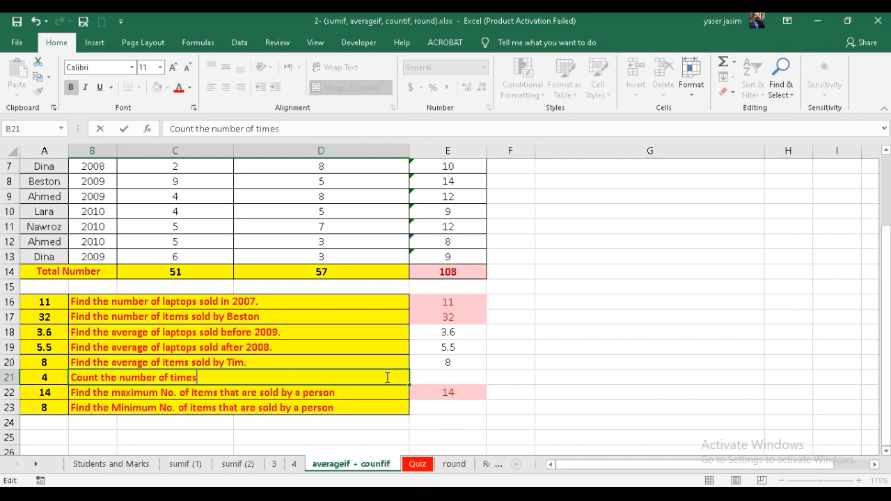
pyautogui.press('BackSpace')
pyautogui.press('BackSpace')
pyautogui.press('BackSpace')
pyautogui.press('BackSpace')
pyautogui.press('BackSpace')
pyautogui.write('items')
pyautogui.hotkey('ctrl', 'z')
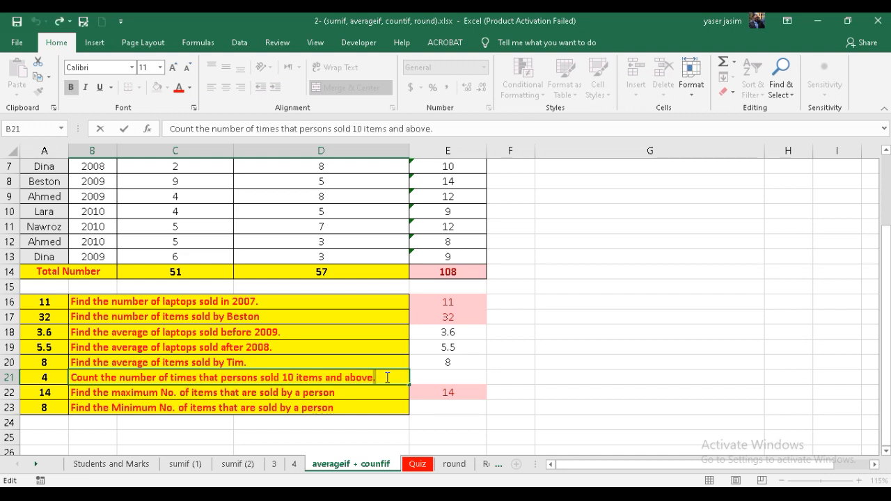
# - Change the word "times" to "itmes" in the question text in B21
pyautogui.click(175, 376)
pyautogui.press('BackSpace')
pyautogui.press('BackSpace')
pyautogui.write('it')
pyautogui.click(470, 377)
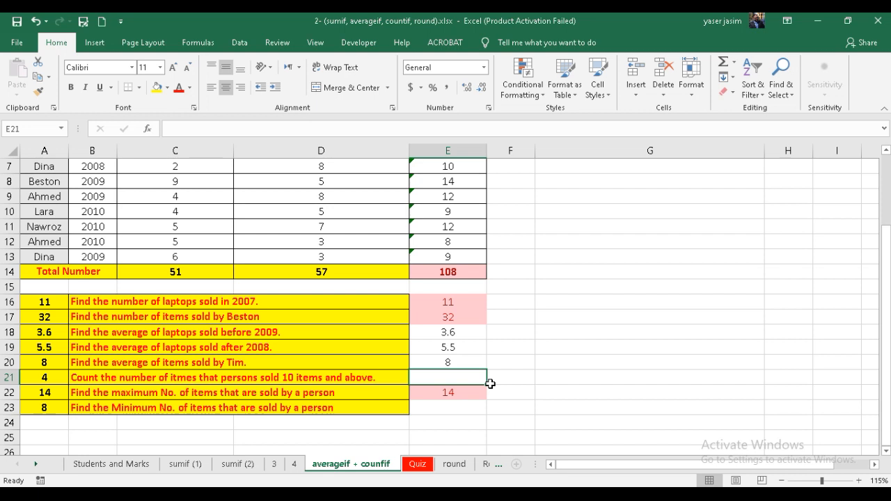
# - Start a COUNTIF formula in E21 with the item totals E3:E13 as the range
pyautogui.write('=')
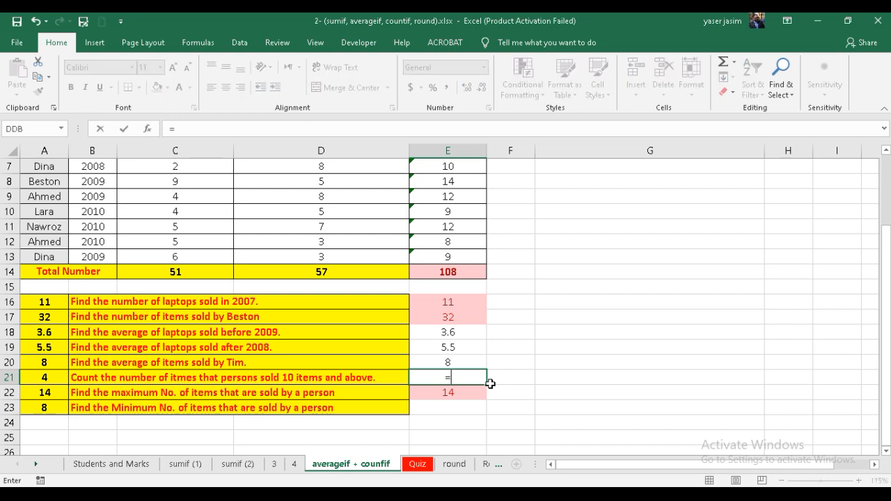
pyautogui.write('count')
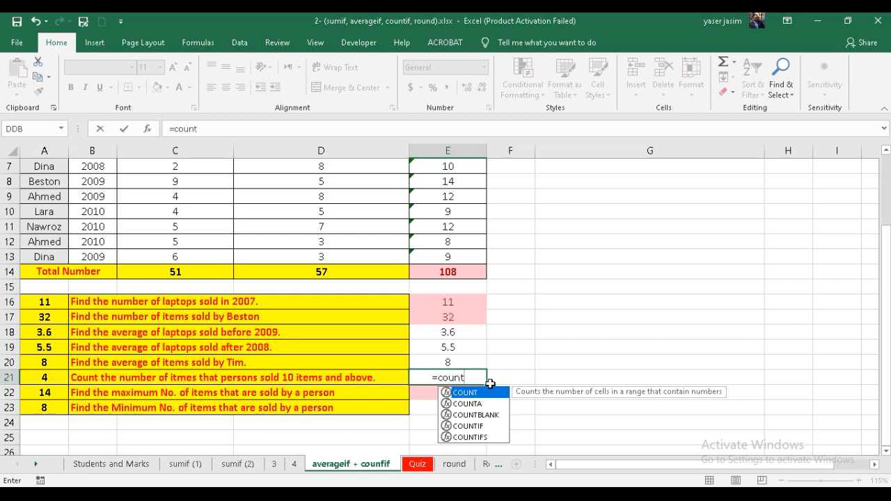
pyautogui.write('if')
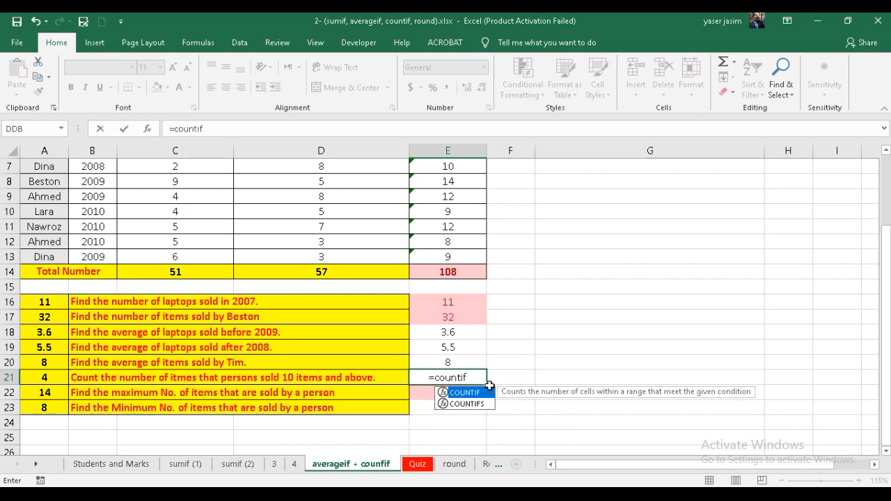
pyautogui.press('Tab')
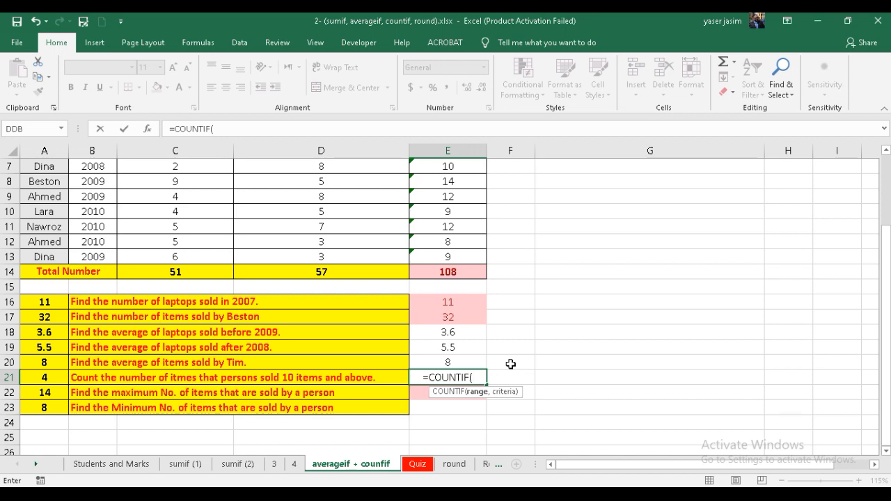
pyautogui.scroll(2, 471, 336)
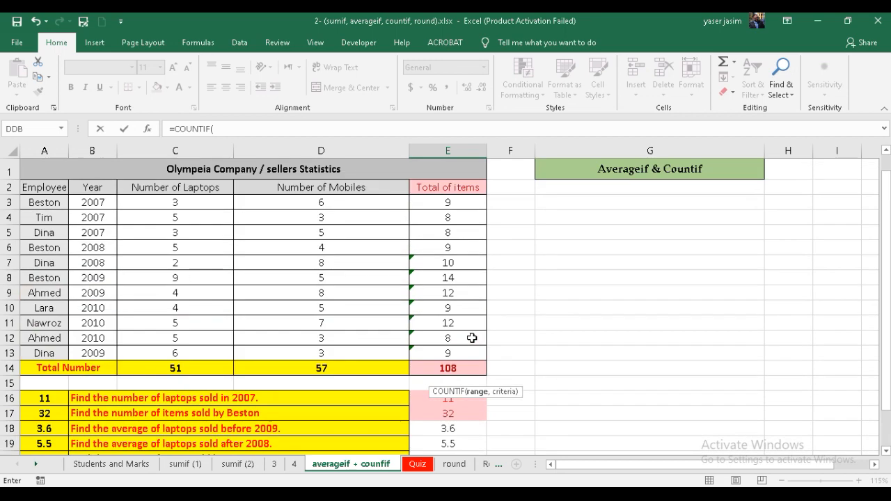
pyautogui.moveTo(448, 202); pyautogui.dragTo(449, 353)
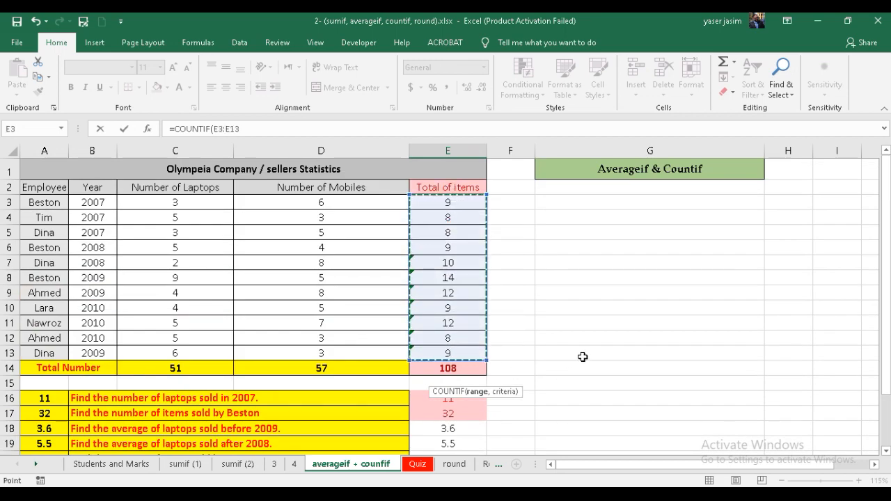
# - Complete the COUNTIF formula in E21 with the criterion ">9"
pyautogui.scroll(-1, 591, 320)
pyautogui.scroll(-1, 591, 320)
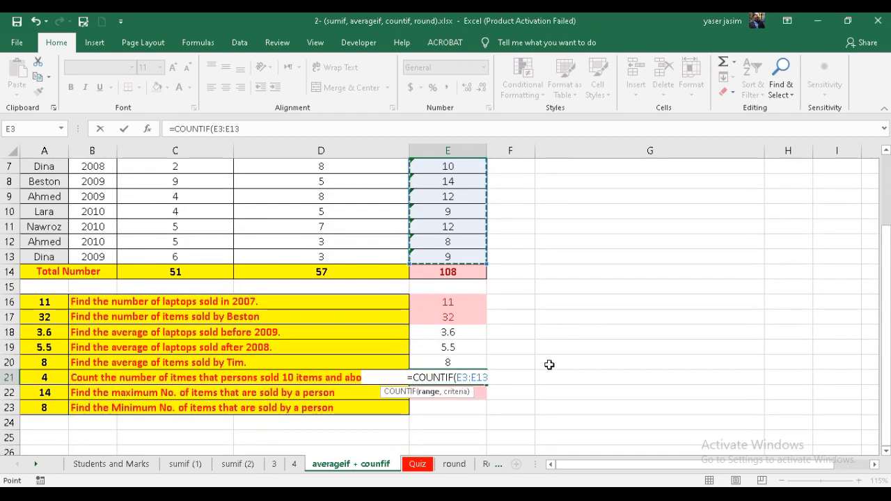
pyautogui.write(',')
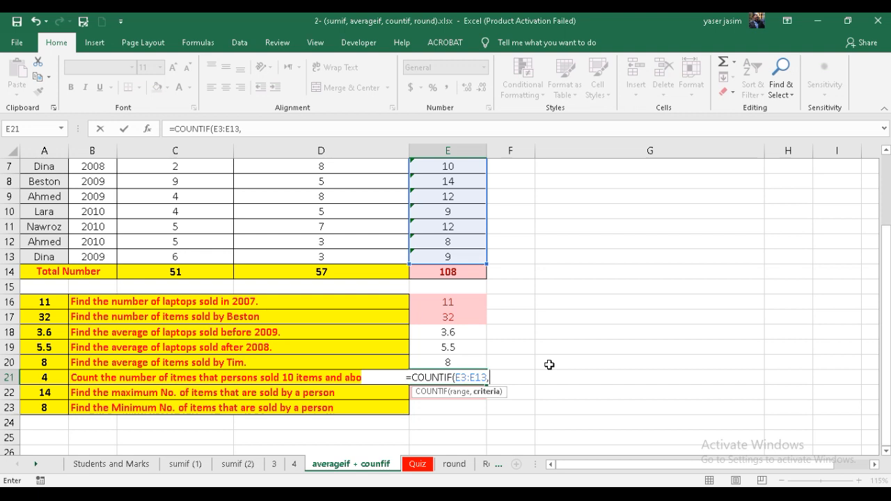
pyautogui.write('>')
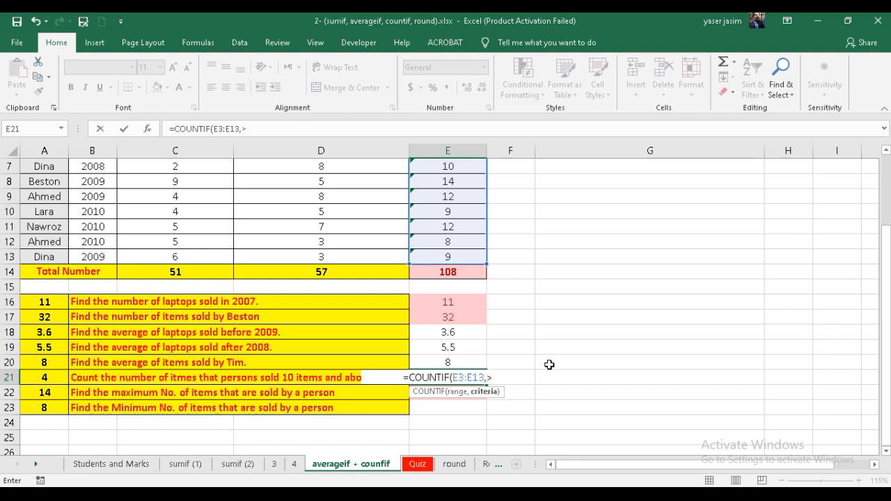
pyautogui.press('BackSpace')
pyautogui.write('"')
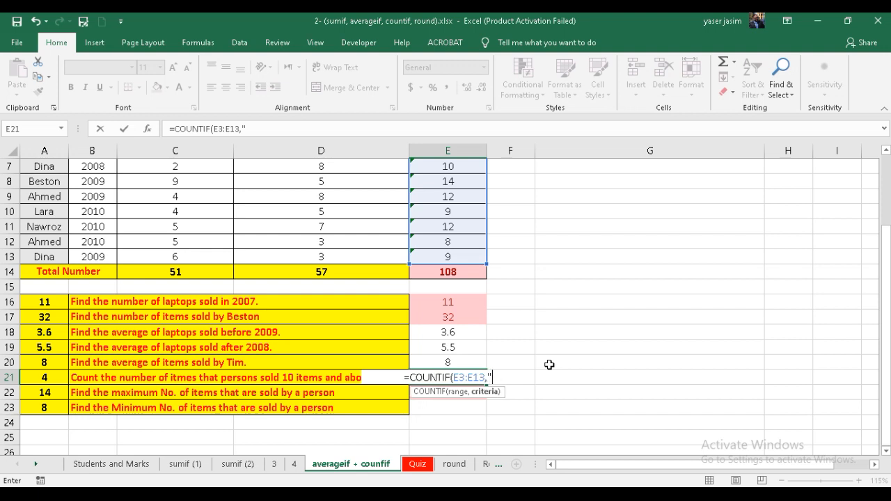
pyautogui.write('>9"')
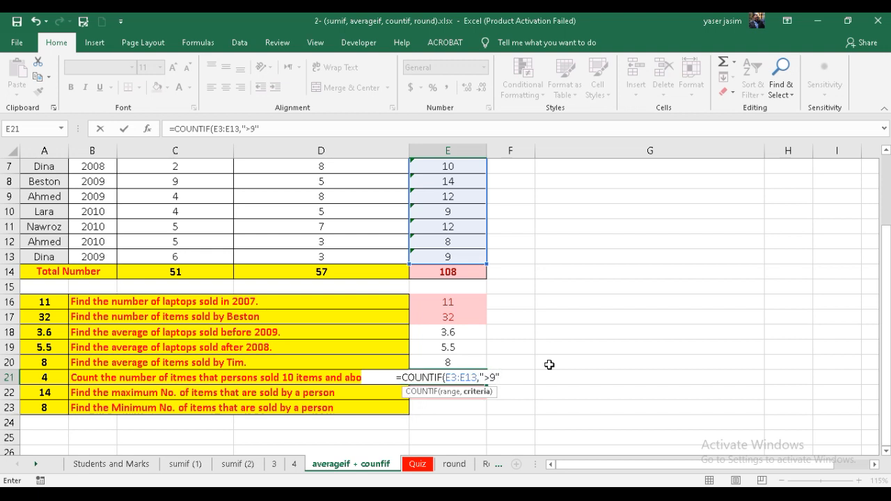
pyautogui.write(')')
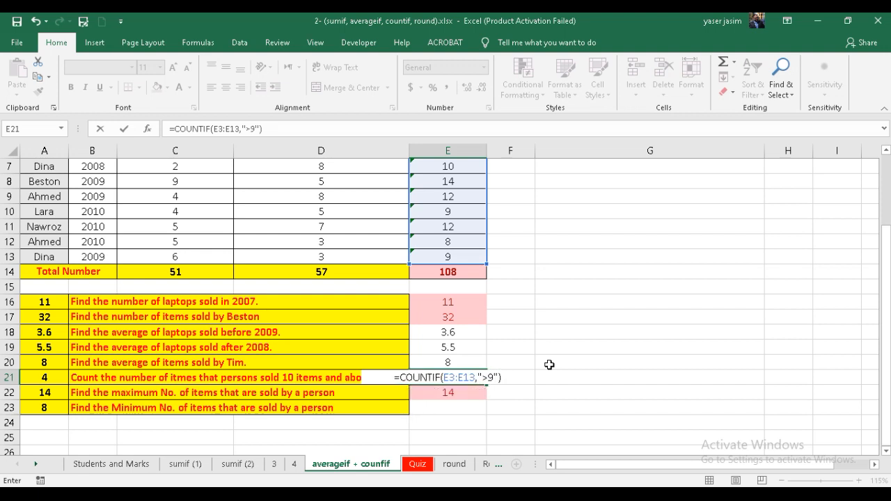
pyautogui.press('Return')
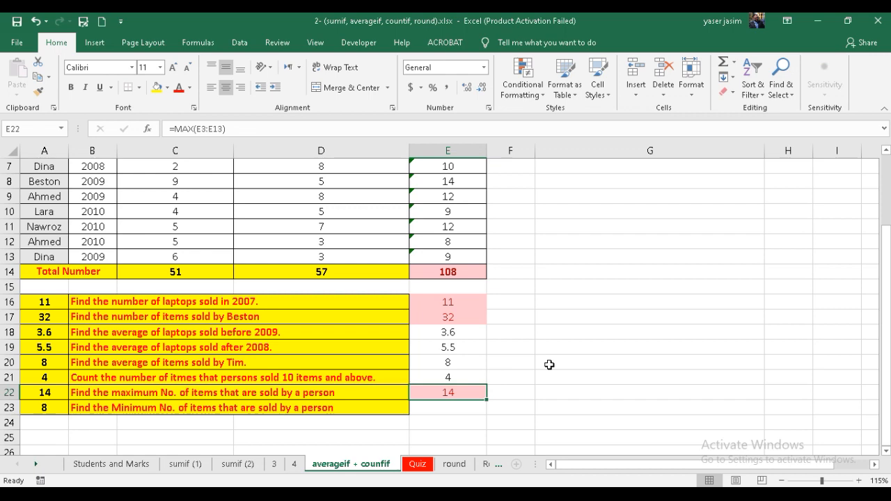
# - Check the COUNTIF formula in E21 against the individual item totals of 10 and above in the Total of items column
pyautogui.click(475, 378)
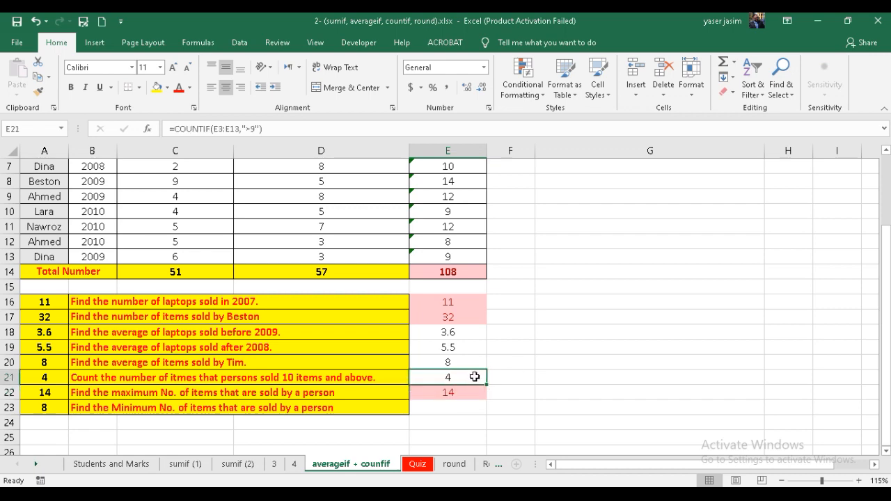
pyautogui.scroll(2, 490, 284)
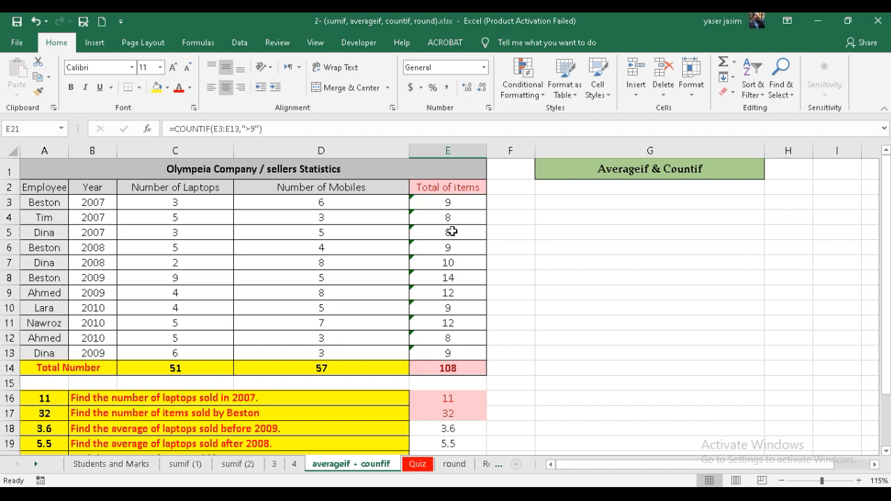
pyautogui.click(453, 262)
pyautogui.click(453, 280)
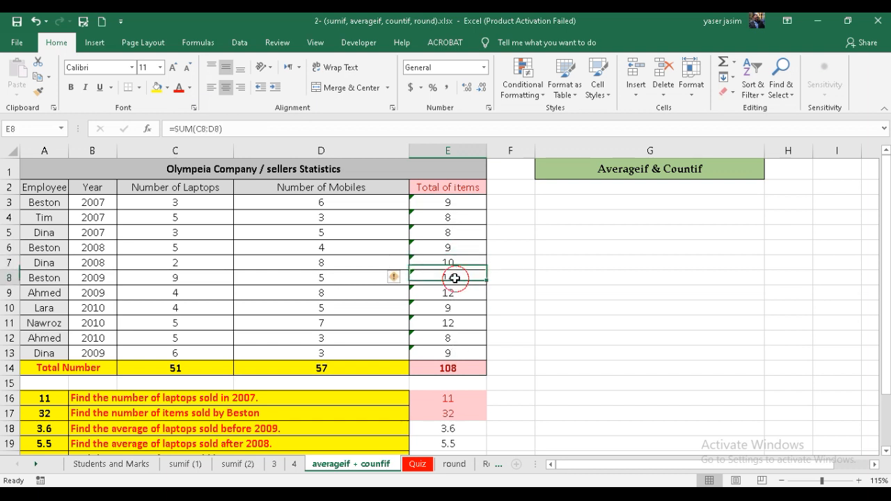
pyautogui.click(456, 293)
pyautogui.click(453, 325)
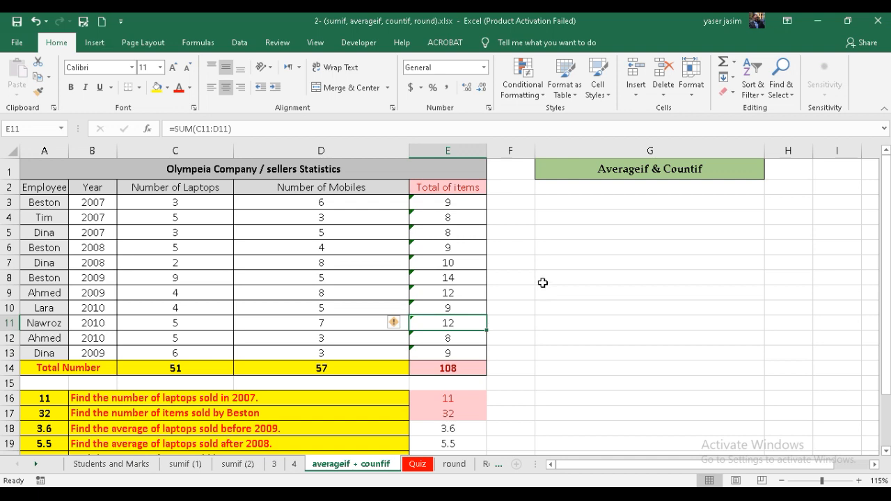
# - Clear the existing MAX formula from E22, beside the question about the maximum number of items sold by a person
pyautogui.scroll(-2, 542, 285)
pyautogui.scroll(-2, 542, 284)
pyautogui.click(454, 345)
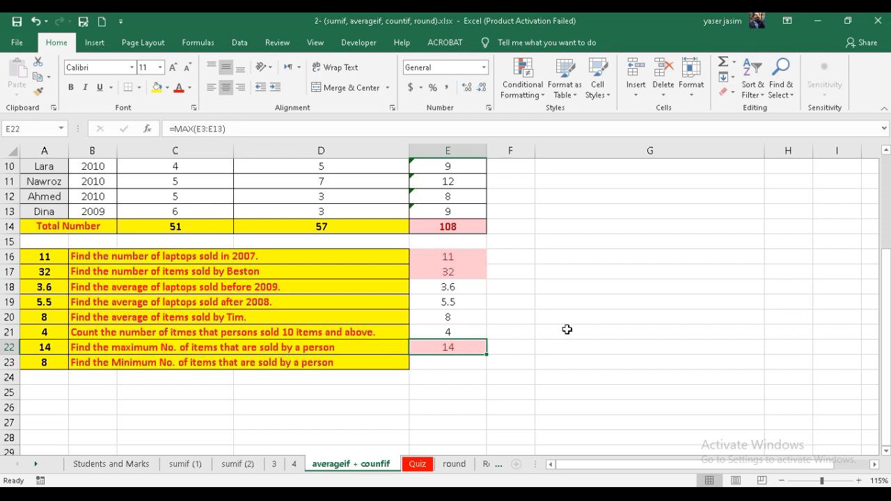
pyautogui.press('Delete')
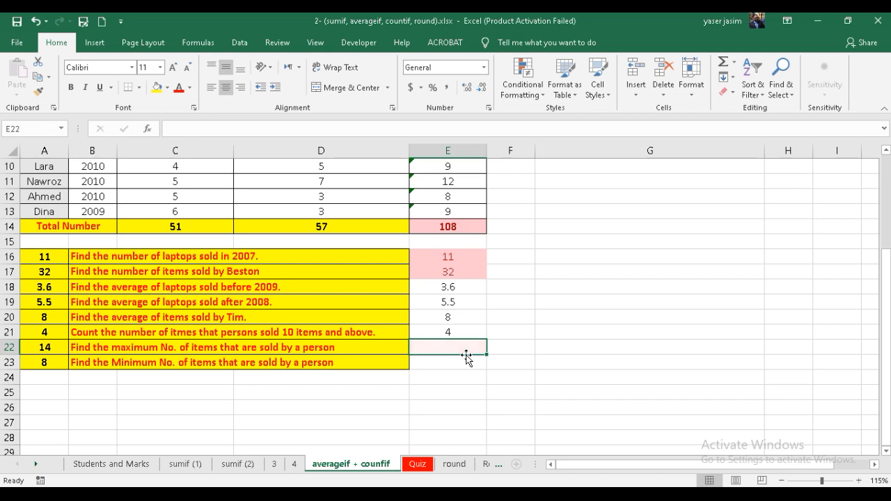
# - Enter a MAX formula in E22 over the item totals E3:E13
pyautogui.click(733, 62)
pyautogui.click(746, 127)
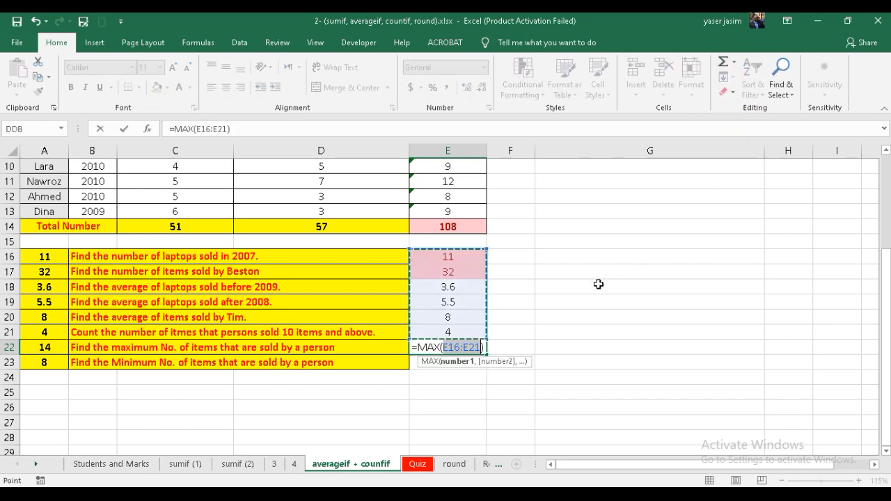
pyautogui.scroll(3, 480, 264)
pyautogui.moveTo(450, 201); pyautogui.dragTo(453, 352)
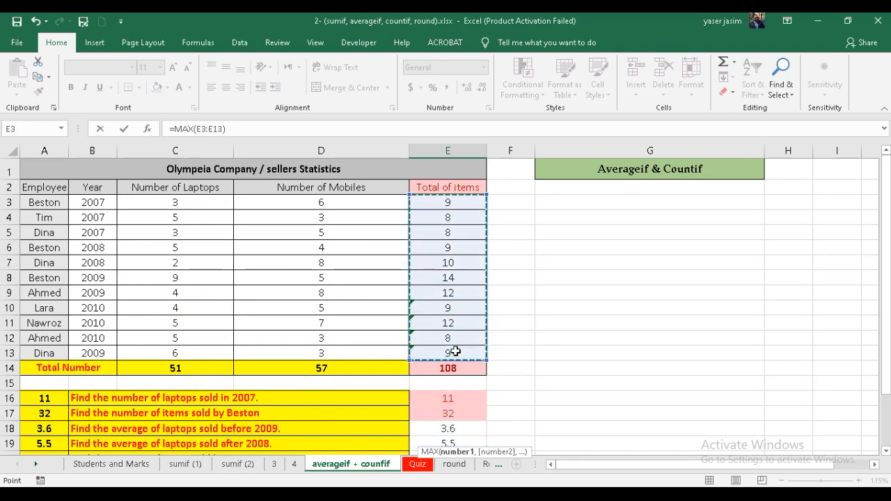
pyautogui.press('Return')
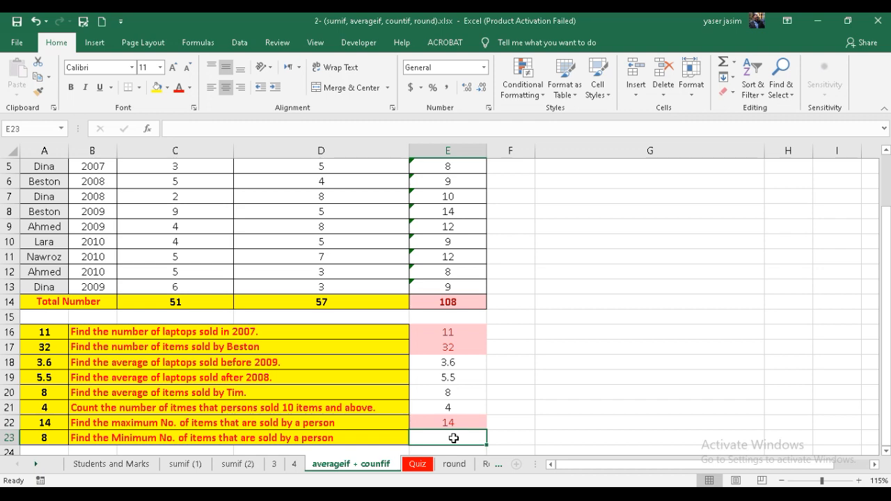
# - Enter a MIN formula in E23 over the item totals E3:E13 to answer the minimum items question
pyautogui.click(733, 62)
pyautogui.click(746, 141)
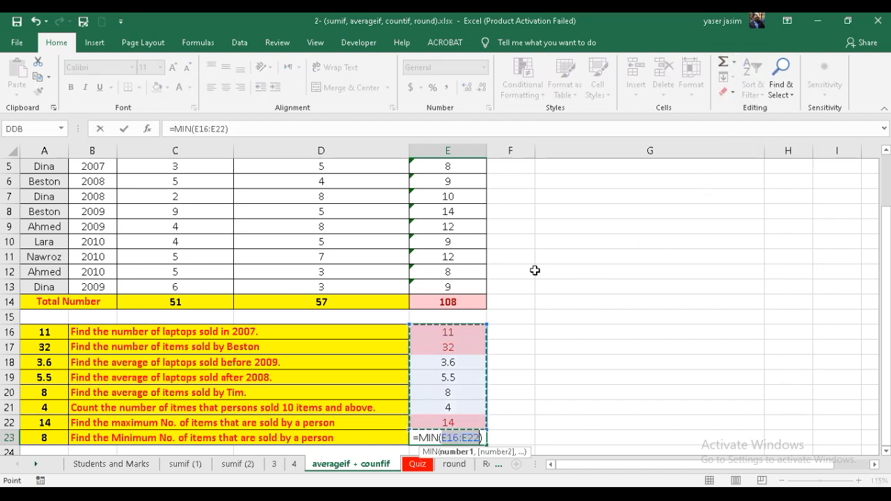
pyautogui.scroll(2, 533, 269)
pyautogui.moveTo(456, 202); pyautogui.dragTo(465, 352)
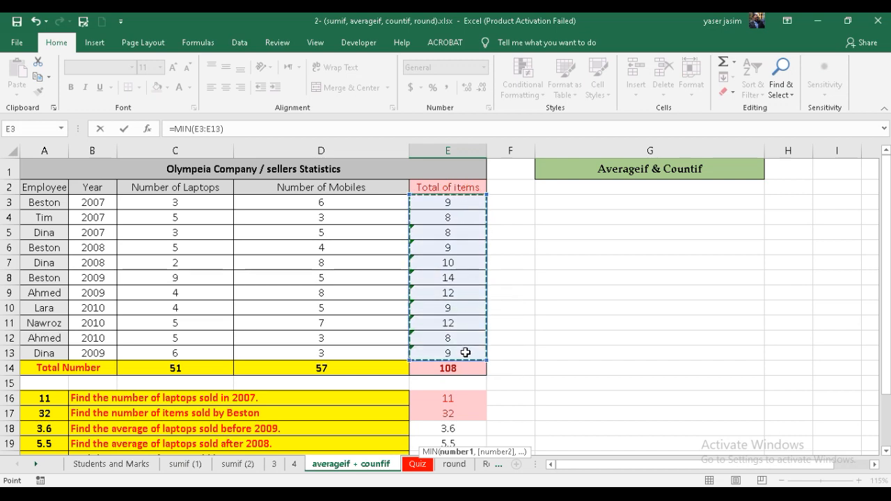
pyautogui.press('Return')
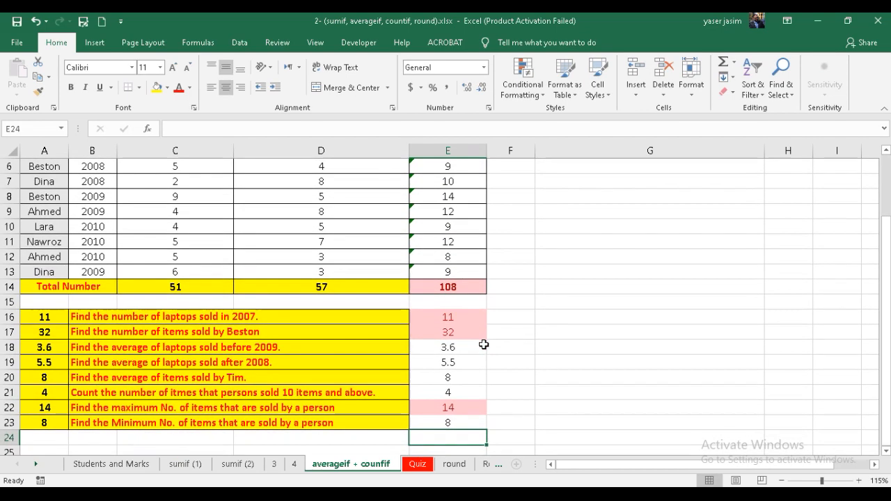
pyautogui.click(509, 427)
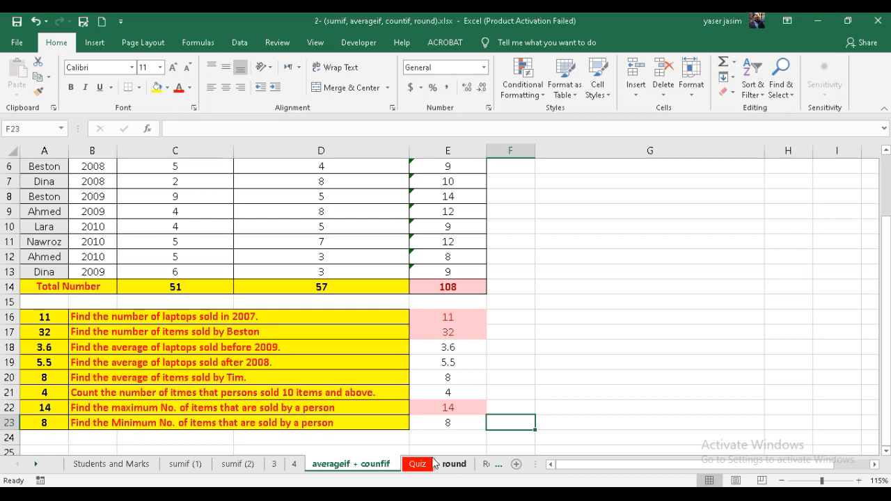
# - View the questions on the Quiz sheet and return to the averageif + counfif sheet
pyautogui.scroll(2, 414, 390)
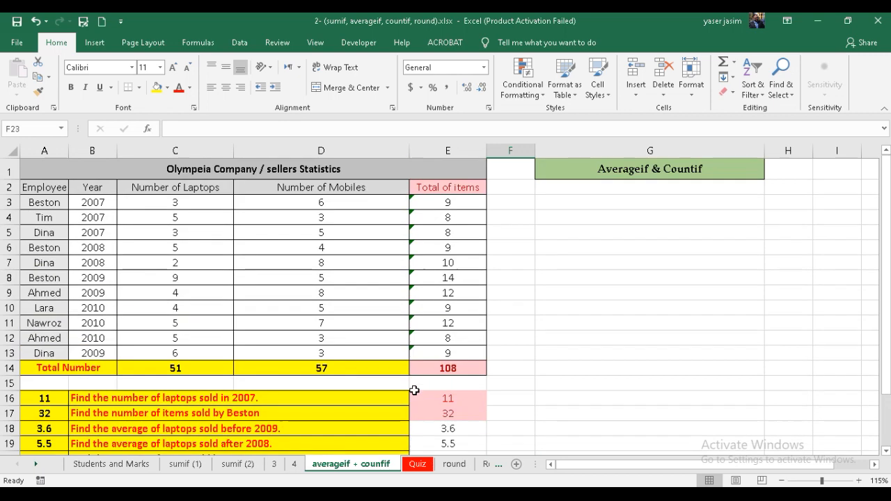
pyautogui.click(418, 465)
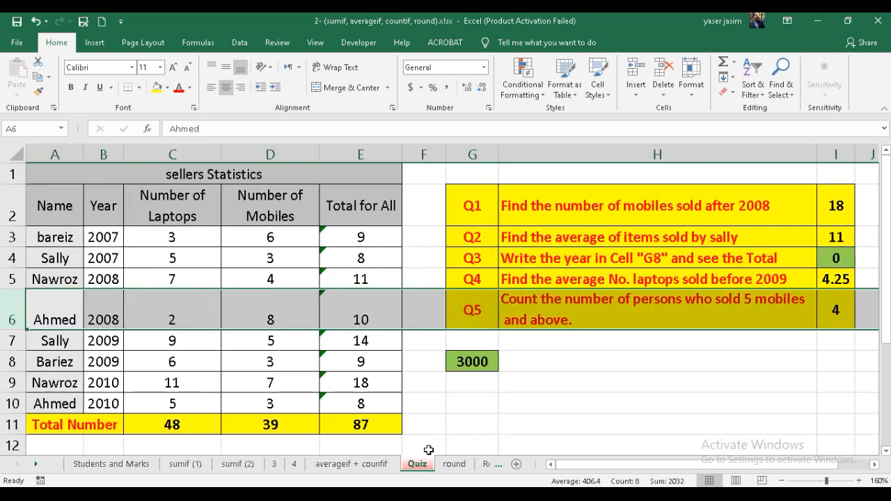
pyautogui.click(376, 464)
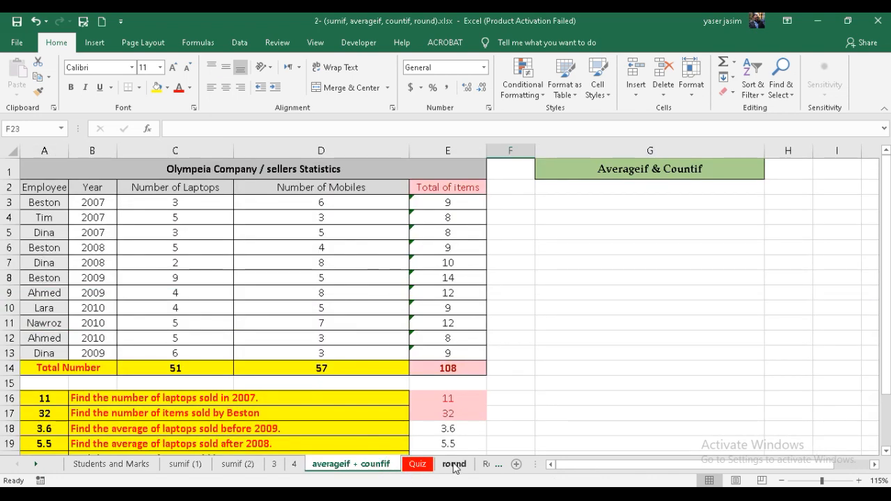